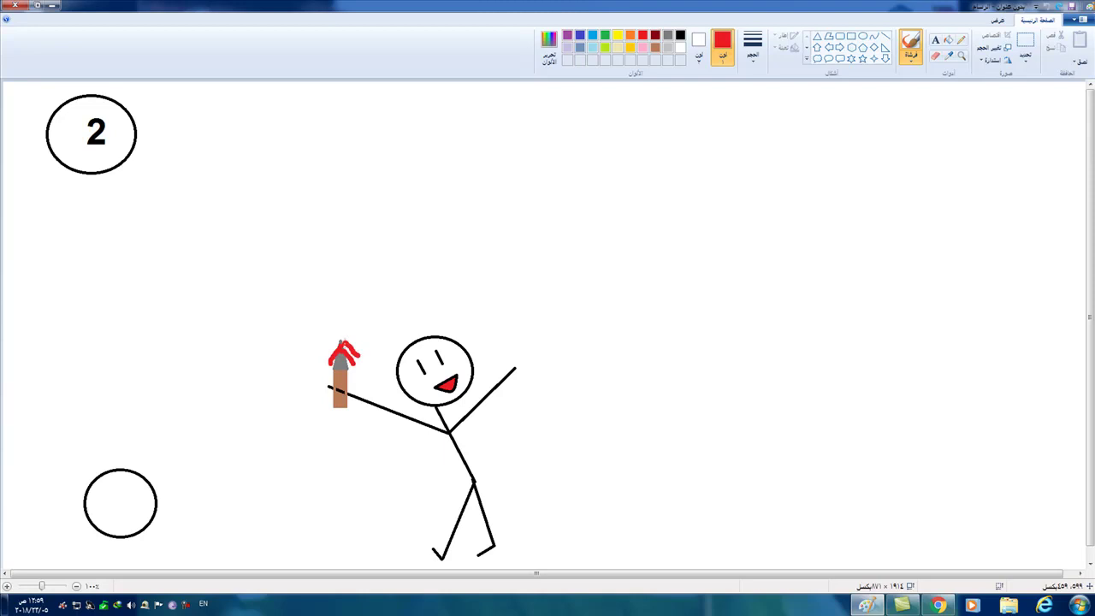
# - Draw two black X-shaped eyes and a straight mouth in the empty circle, plus a torso line extending sideways from it
pyautogui.click(693, 201)
pyautogui.click(679, 35)
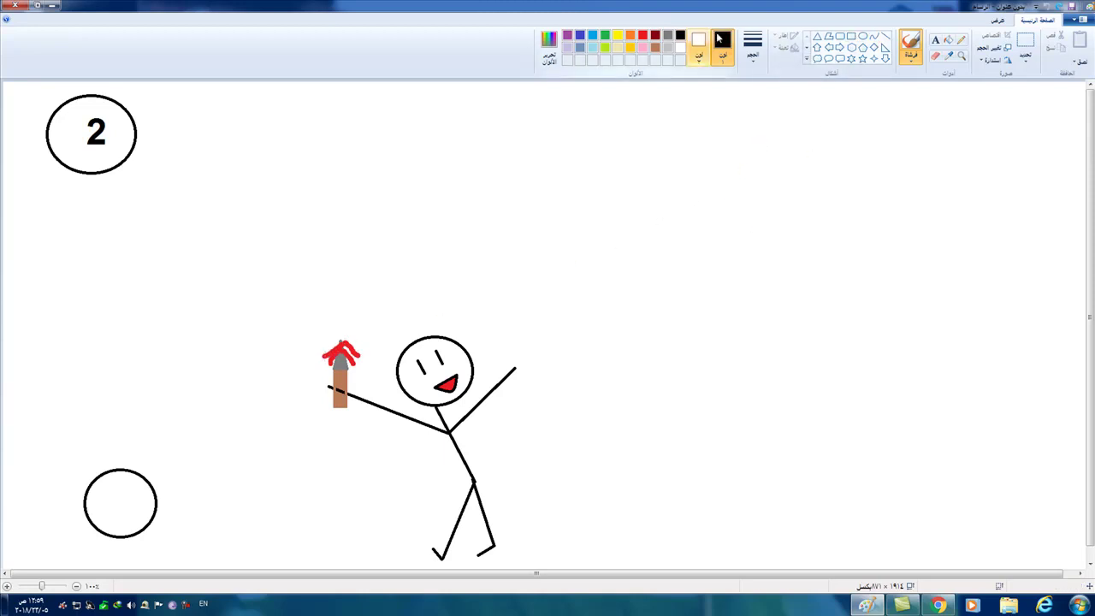
pyautogui.click(885, 37)
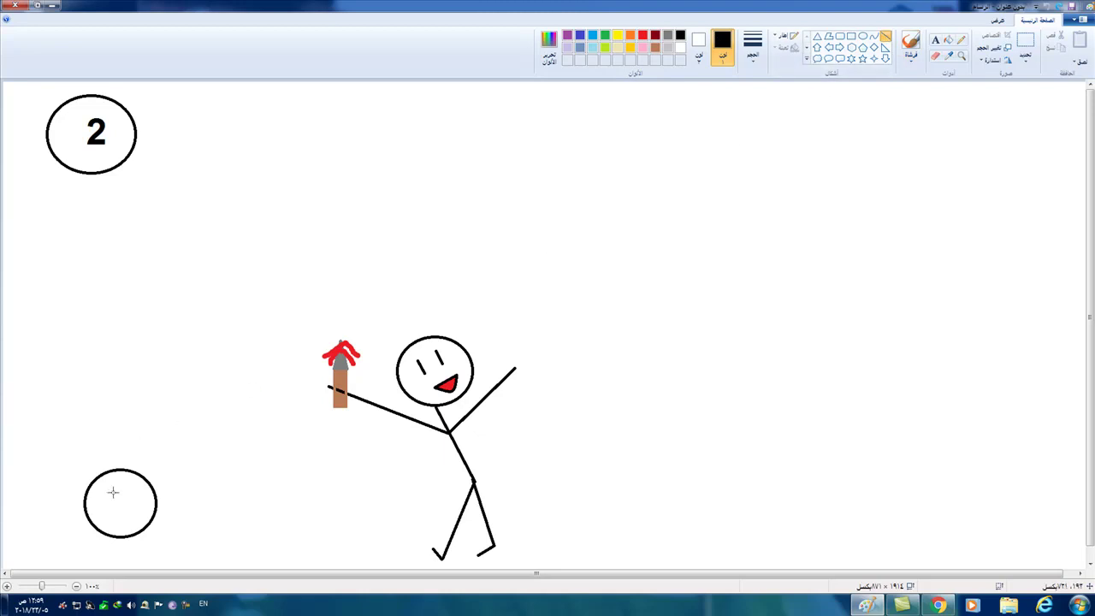
pyautogui.moveTo(108, 484)
pyautogui.mouseDown()
pyautogui.moveTo(119, 496)
pyautogui.moveTo(105, 500)
pyautogui.moveTo(101, 488)
pyautogui.moveTo(113, 488)
pyautogui.mouseUp()
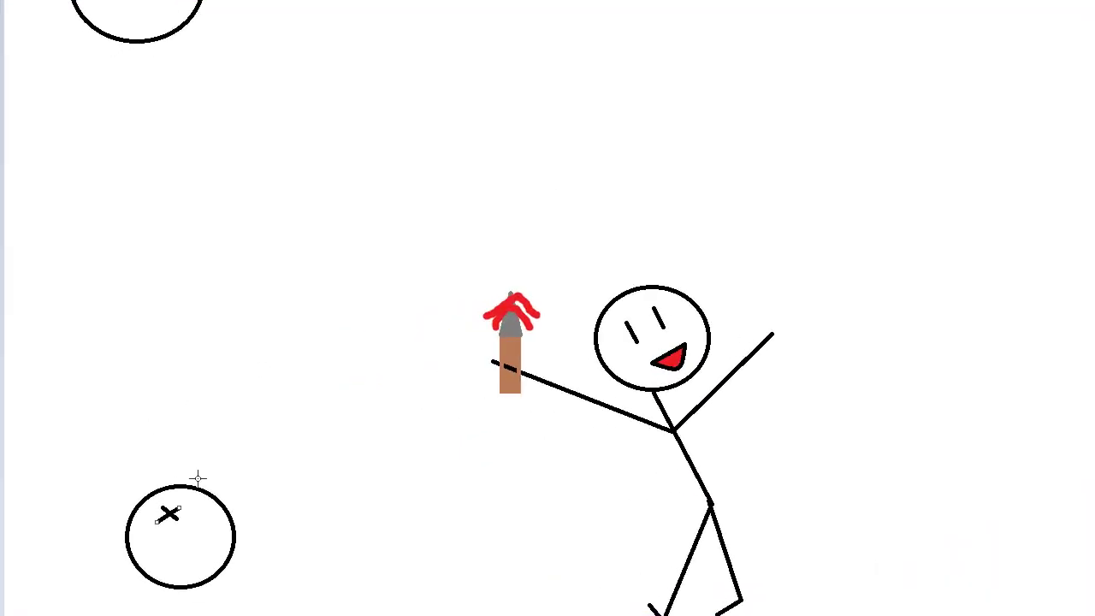
pyautogui.moveTo(172, 560); pyautogui.dragTo(163, 558)
pyautogui.moveTo(206, 535)
pyautogui.mouseDown()
pyautogui.moveTo(206, 553)
pyautogui.moveTo(331, 546)
pyautogui.moveTo(382, 528)
pyautogui.mouseUp()
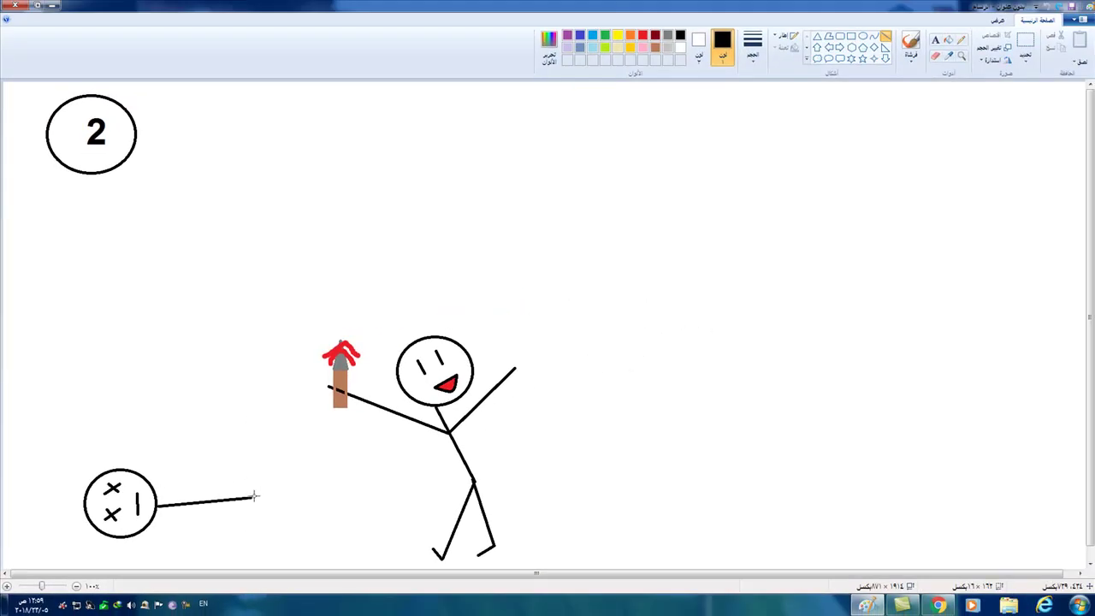
# - Add two legs with feet at the end of the lying figure's torso and two arms near its neck
pyautogui.moveTo(254, 497); pyautogui.dragTo(258, 497)
pyautogui.moveTo(283, 451)
pyautogui.mouseDown()
pyautogui.moveTo(257, 498)
pyautogui.moveTo(274, 443)
pyautogui.moveTo(284, 450)
pyautogui.mouseUp()
pyautogui.moveTo(288, 534); pyautogui.dragTo(292, 522)
pyautogui.moveTo(184, 503); pyautogui.dragTo(172, 461)
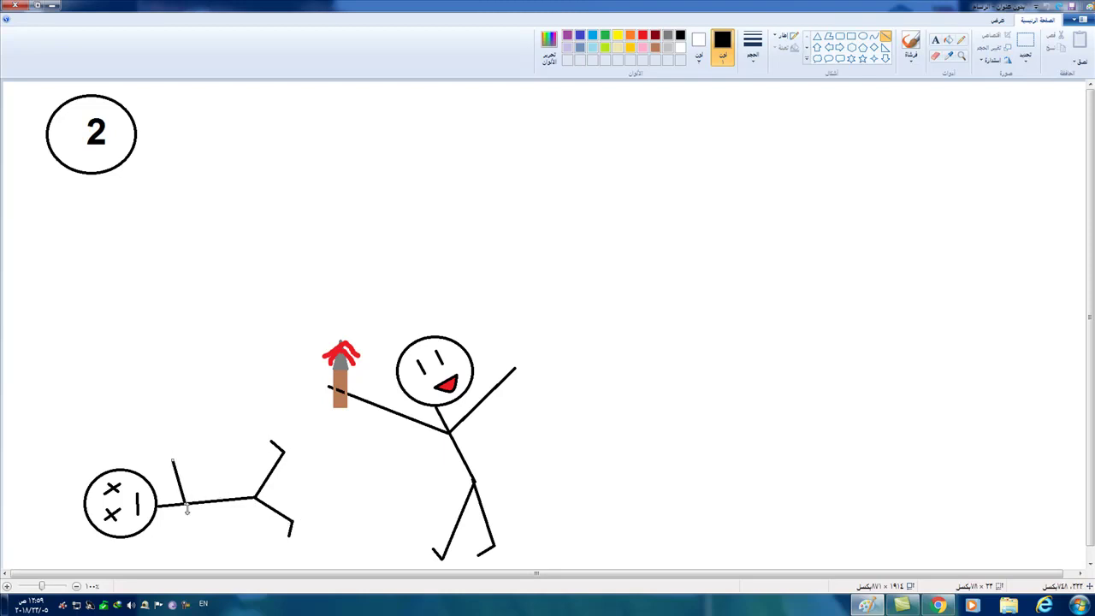
pyautogui.moveTo(163, 545); pyautogui.dragTo(185, 504)
# - Paint a red blood stain with the brush on the lying figure's chest, trickling down beside its lower arm
pyautogui.click(910, 47)
pyautogui.click(645, 37)
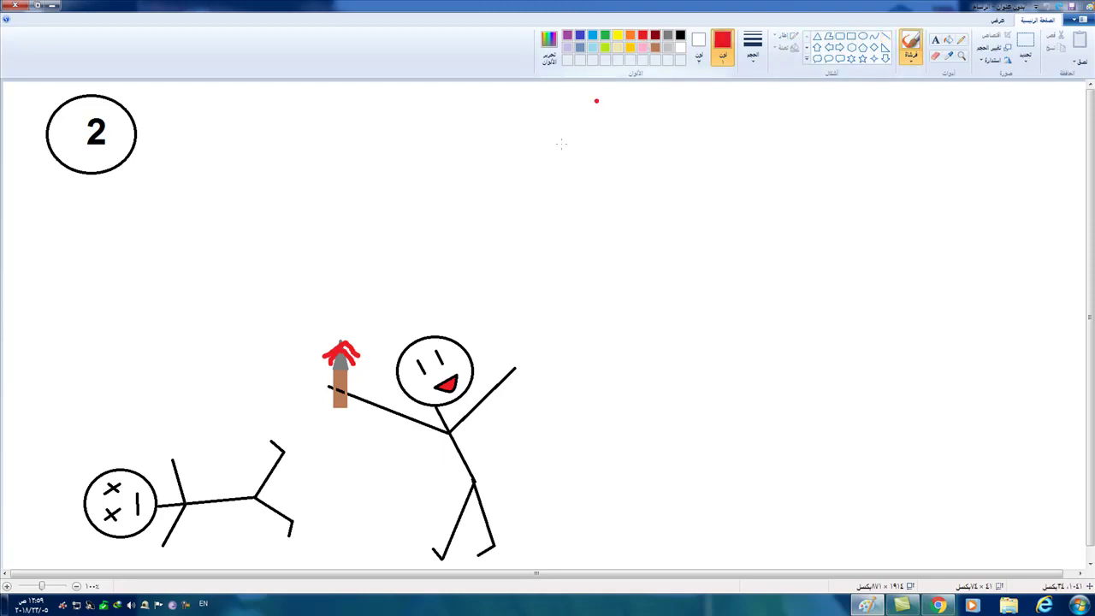
pyautogui.moveTo(185, 502); pyautogui.dragTo(214, 548)
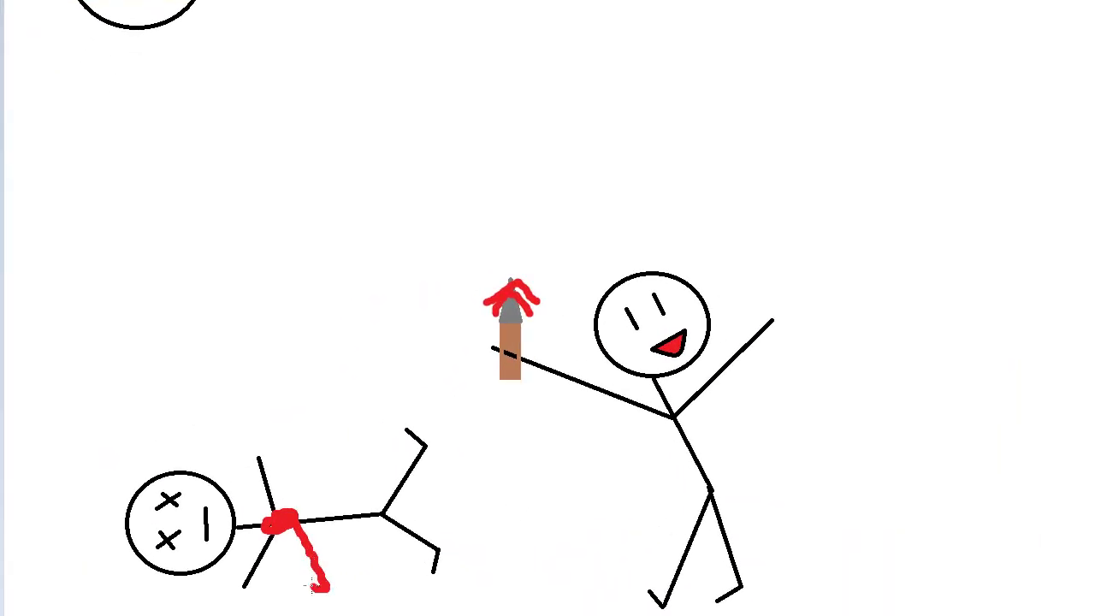
pyautogui.moveTo(315, 589); pyautogui.dragTo(289, 527)
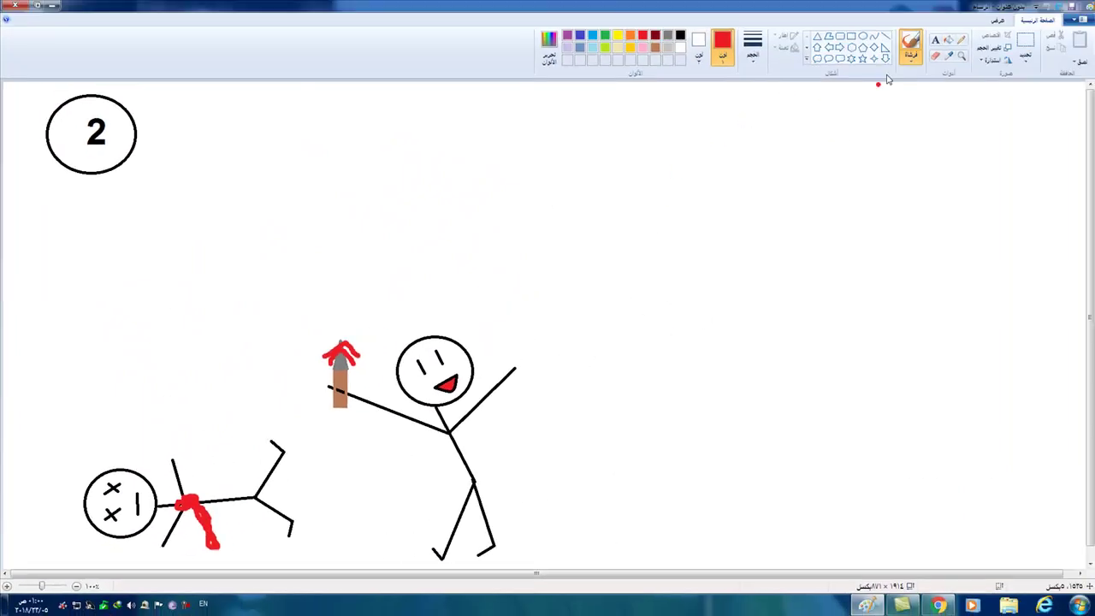
# - Draw short black teeth lines across the standing figure's red mouth
pyautogui.click(886, 36)
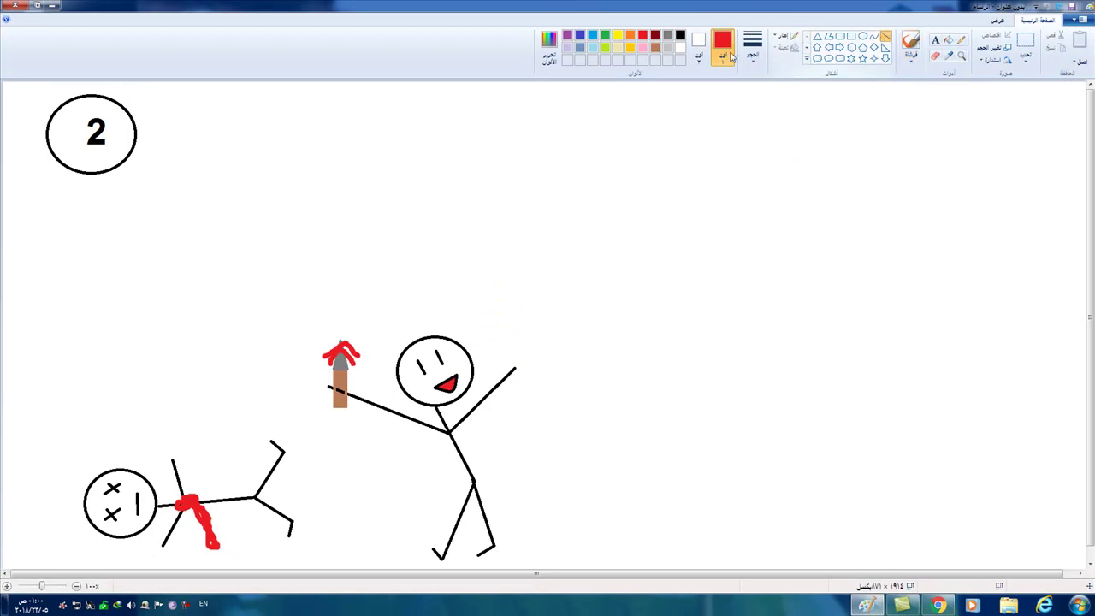
pyautogui.click(681, 34)
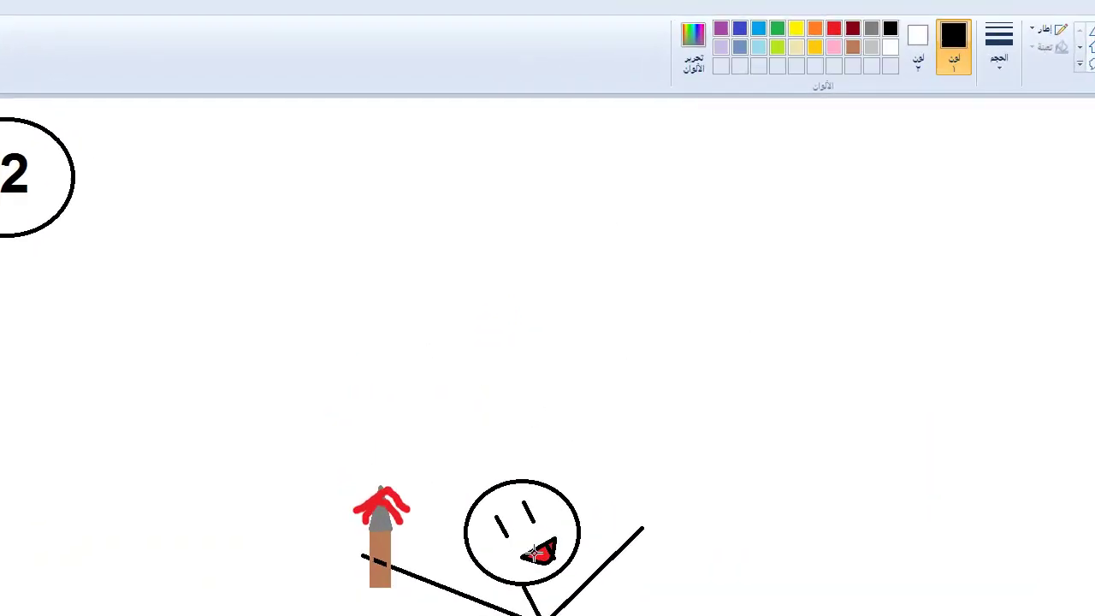
pyautogui.moveTo(438, 380); pyautogui.dragTo(451, 392)
pyautogui.moveTo(536, 556); pyautogui.dragTo(556, 550)
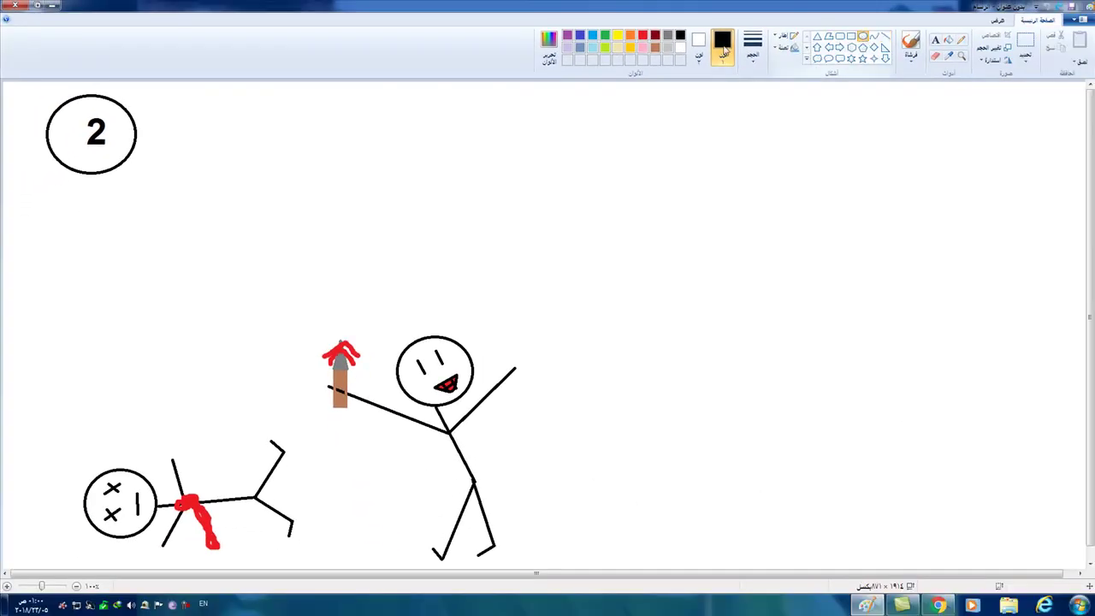
# - Draw a black circle head for a third figure and a tall triangular dress directly beneath it
pyautogui.moveTo(756, 283); pyautogui.dragTo(835, 358)
pyautogui.moveTo(937, 421); pyautogui.dragTo(945, 426)
pyautogui.click(942, 324)
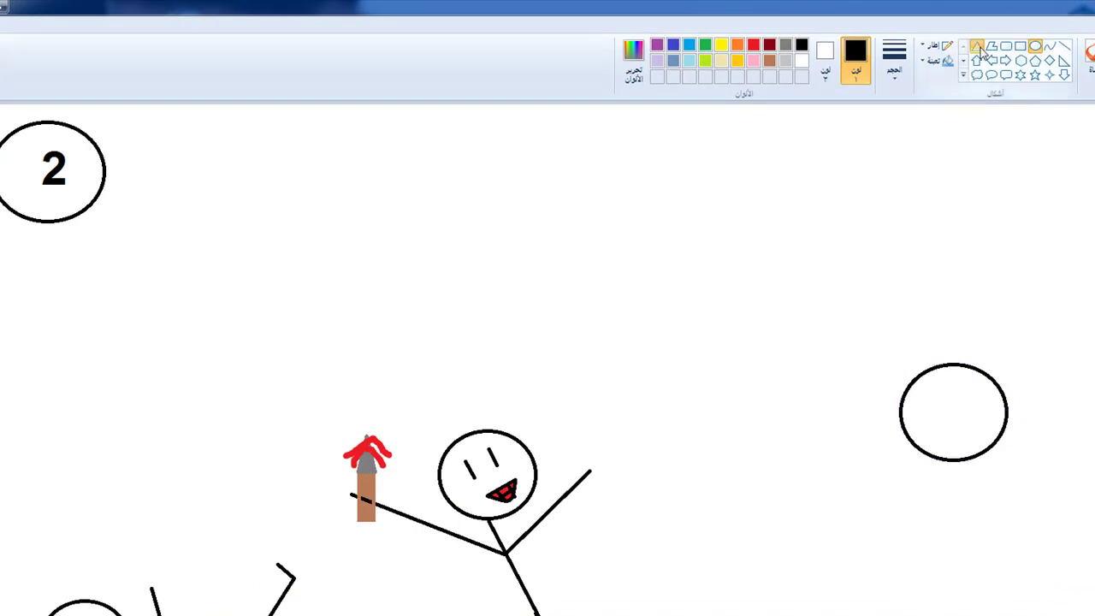
pyautogui.moveTo(934, 457); pyautogui.dragTo(956, 529)
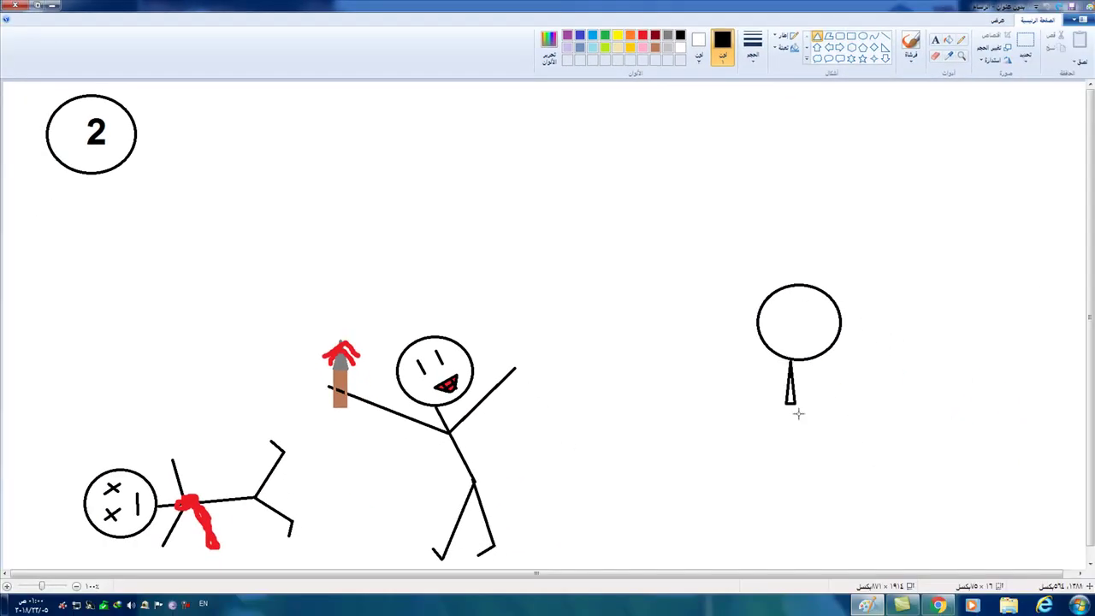
pyautogui.moveTo(797, 413); pyautogui.dragTo(923, 537)
pyautogui.moveTo(856, 462); pyautogui.dragTo(807, 462)
pyautogui.click(973, 255)
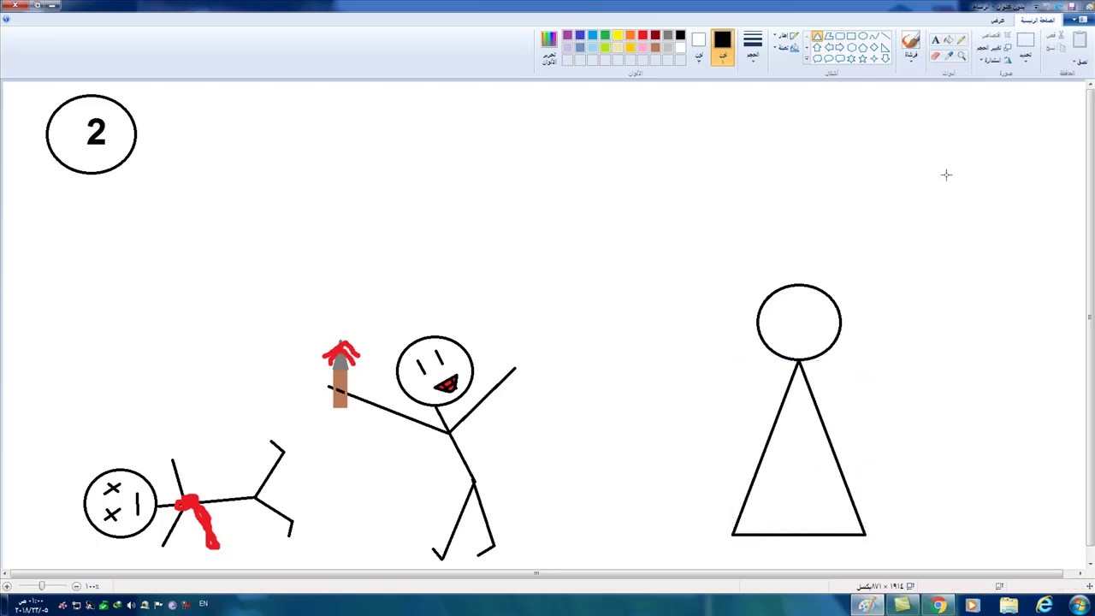
# - Draw two bent arms from the sides of the dress up to the woman's lower face with black lines
pyautogui.click(886, 37)
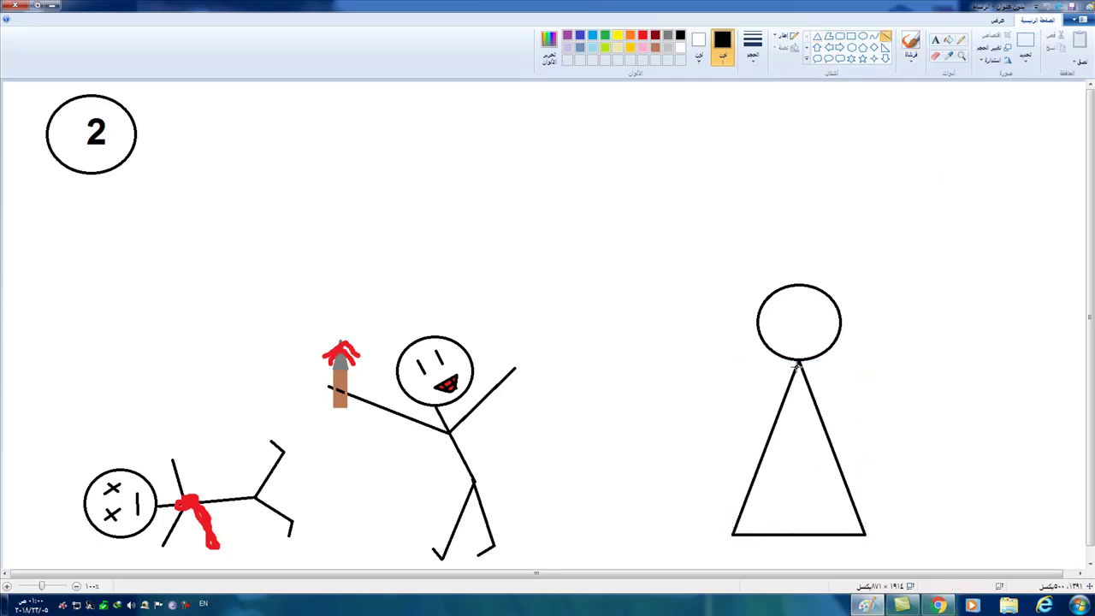
pyautogui.moveTo(785, 392)
pyautogui.mouseDown()
pyautogui.moveTo(721, 374)
pyautogui.moveTo(734, 375)
pyautogui.mouseUp()
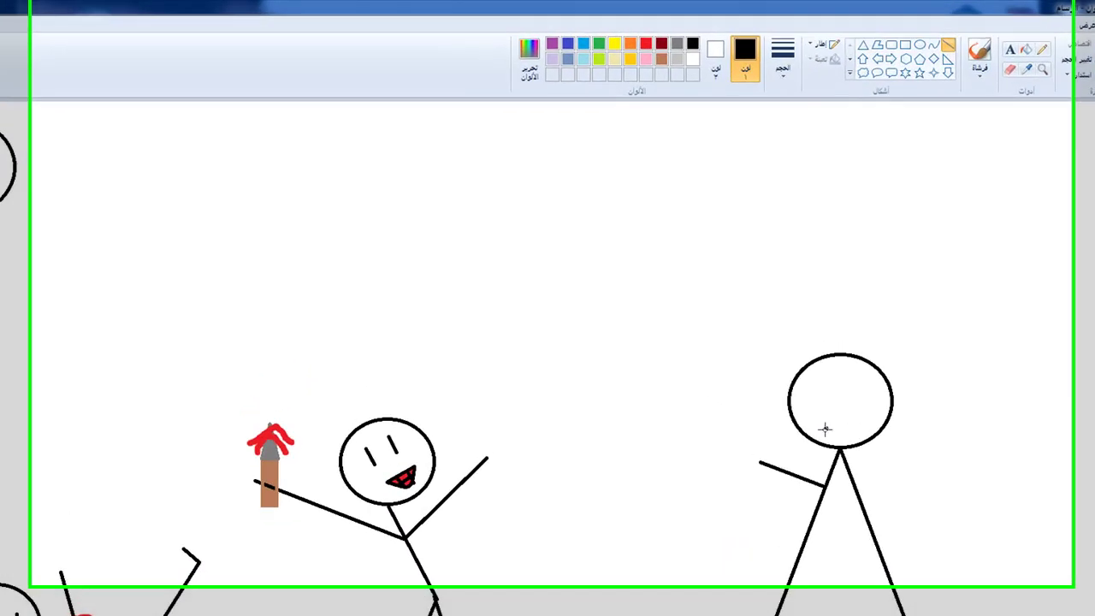
pyautogui.moveTo(786, 351); pyautogui.dragTo(734, 377)
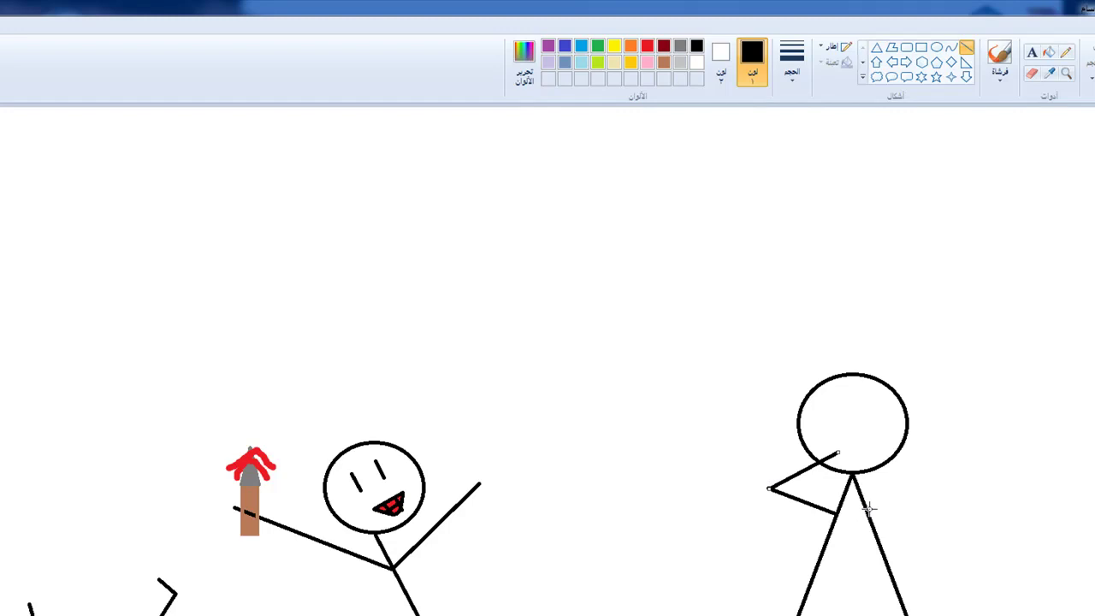
pyautogui.moveTo(871, 511); pyautogui.dragTo(923, 491)
pyautogui.moveTo(874, 515); pyautogui.dragTo(870, 512)
pyautogui.moveTo(859, 455); pyautogui.dragTo(923, 492)
# - Outline hair on both sides of the woman's head with straight inner lines and curved outer edges
pyautogui.moveTo(865, 373); pyautogui.dragTo(749, 482)
pyautogui.moveTo(940, 476); pyautogui.dragTo(865, 374)
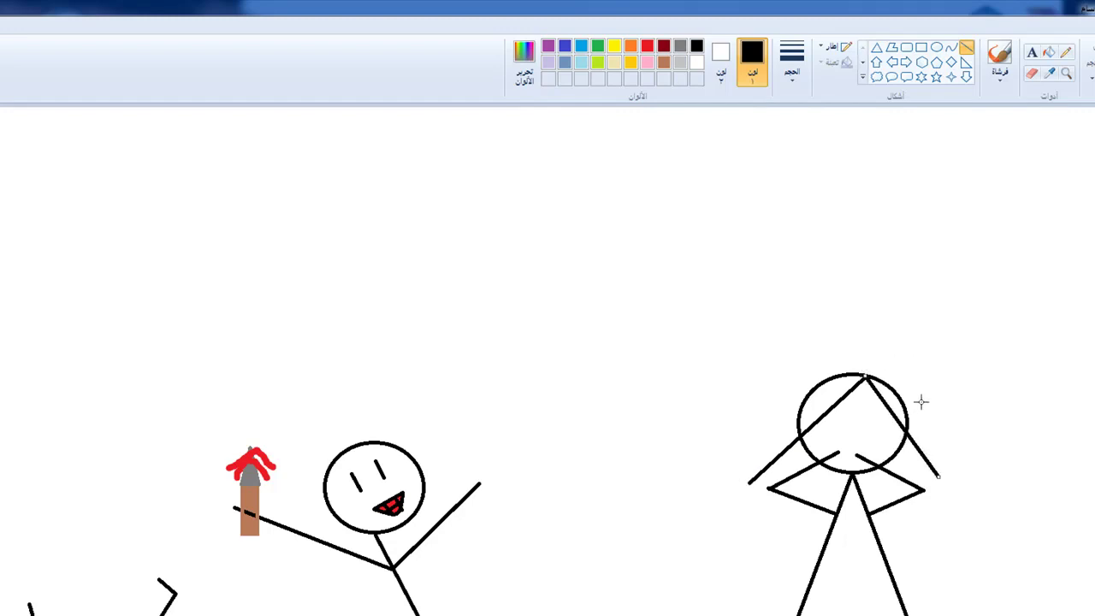
pyautogui.click(951, 47)
pyautogui.moveTo(865, 376); pyautogui.dragTo(936, 471)
pyautogui.moveTo(907, 432); pyautogui.dragTo(902, 390)
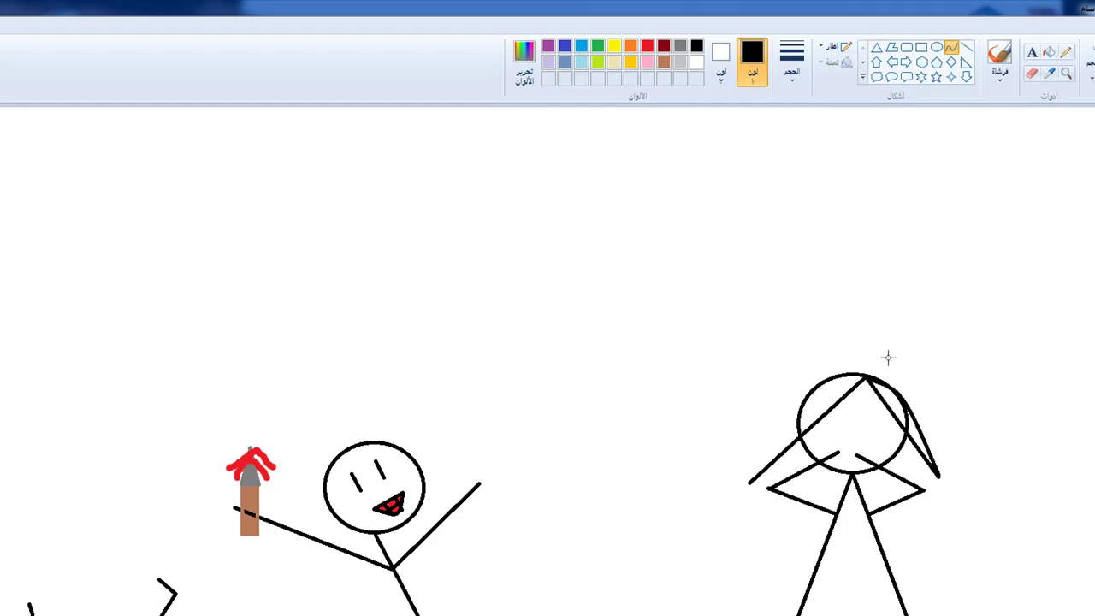
pyautogui.moveTo(911, 401)
pyautogui.mouseDown()
pyautogui.moveTo(796, 440)
pyautogui.moveTo(751, 480)
pyautogui.mouseUp()
pyautogui.moveTo(801, 432); pyautogui.dragTo(819, 371)
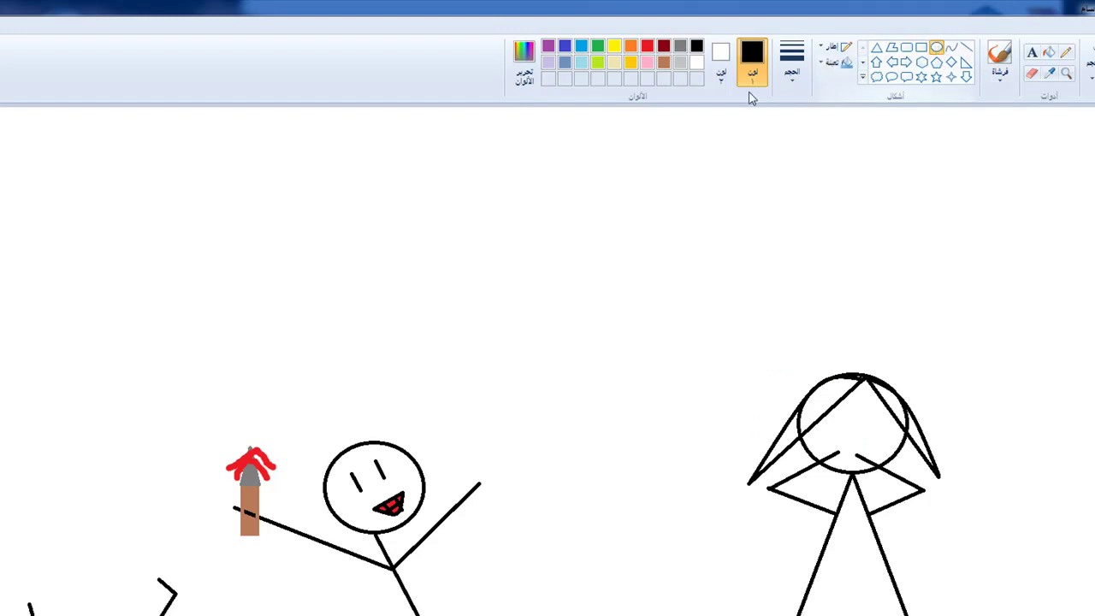
# - Draw a small red circle as the woman's mouth where her hands meet and fill it with red
pyautogui.click(646, 45)
pyautogui.moveTo(838, 441); pyautogui.dragTo(860, 464)
pyautogui.click(1027, 196)
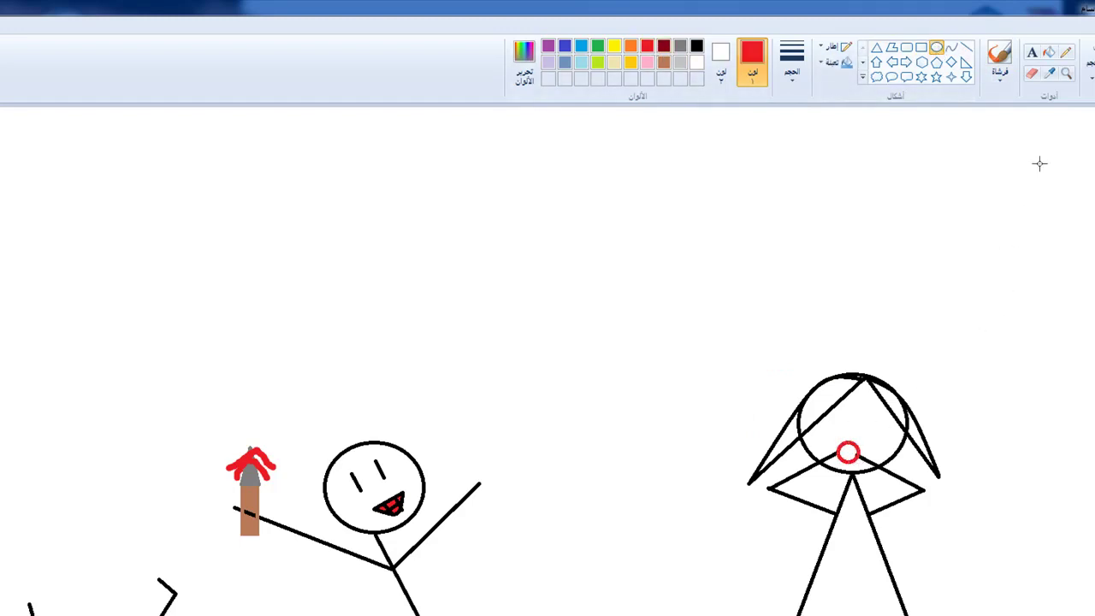
pyautogui.click(1049, 52)
pyautogui.click(849, 452)
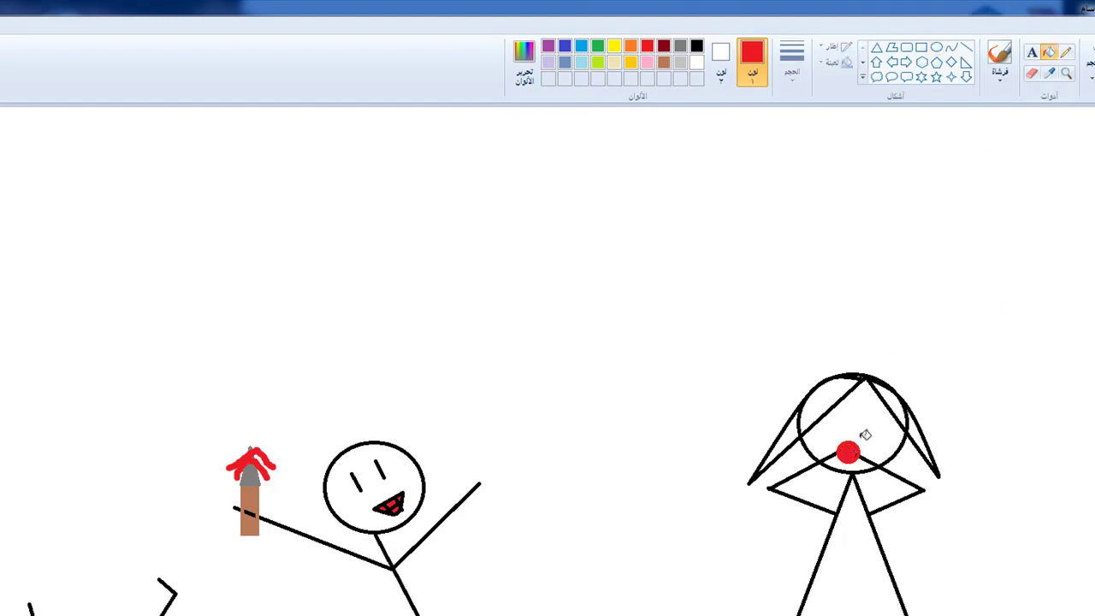
# - Draw two short vertical black eyes in the woman's face and two legs with feet below her dress
pyautogui.click(966, 47)
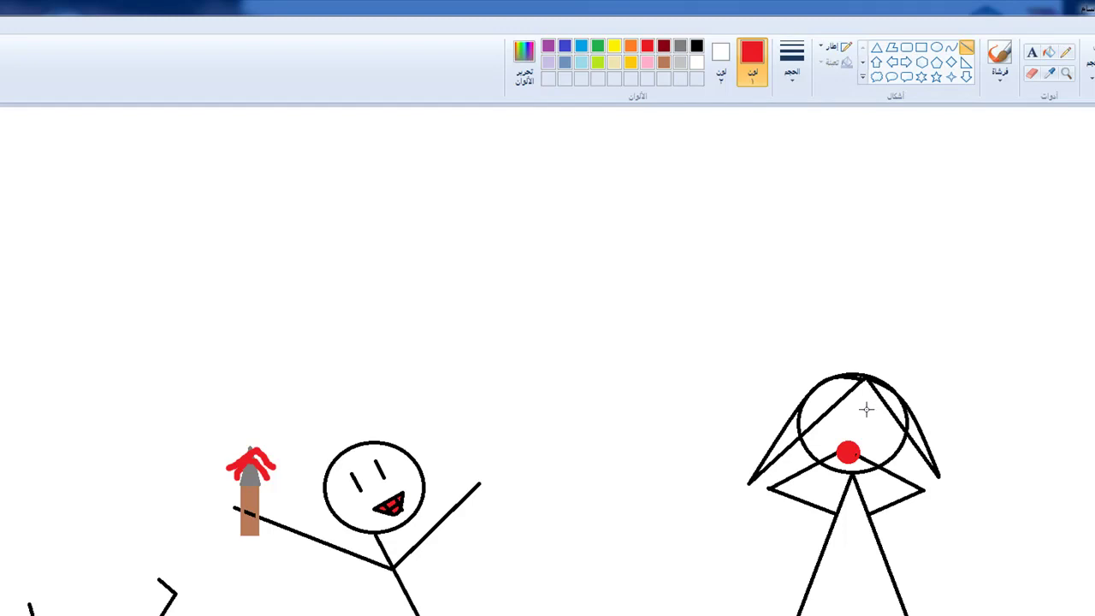
pyautogui.click(696, 47)
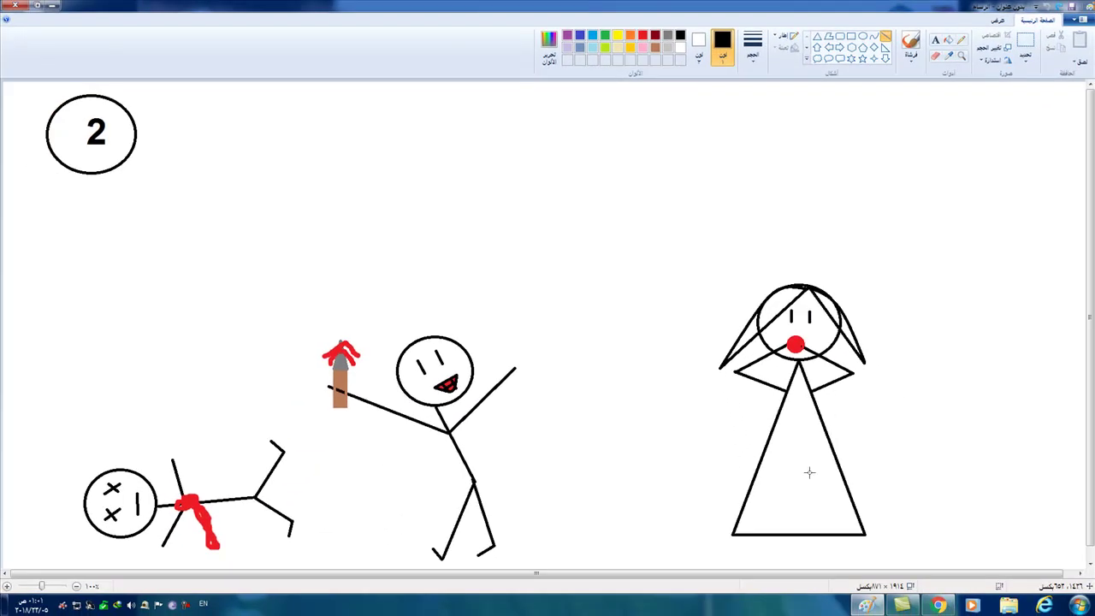
pyautogui.moveTo(829, 536)
pyautogui.mouseDown()
pyautogui.moveTo(831, 556)
pyautogui.moveTo(762, 559)
pyautogui.mouseUp()
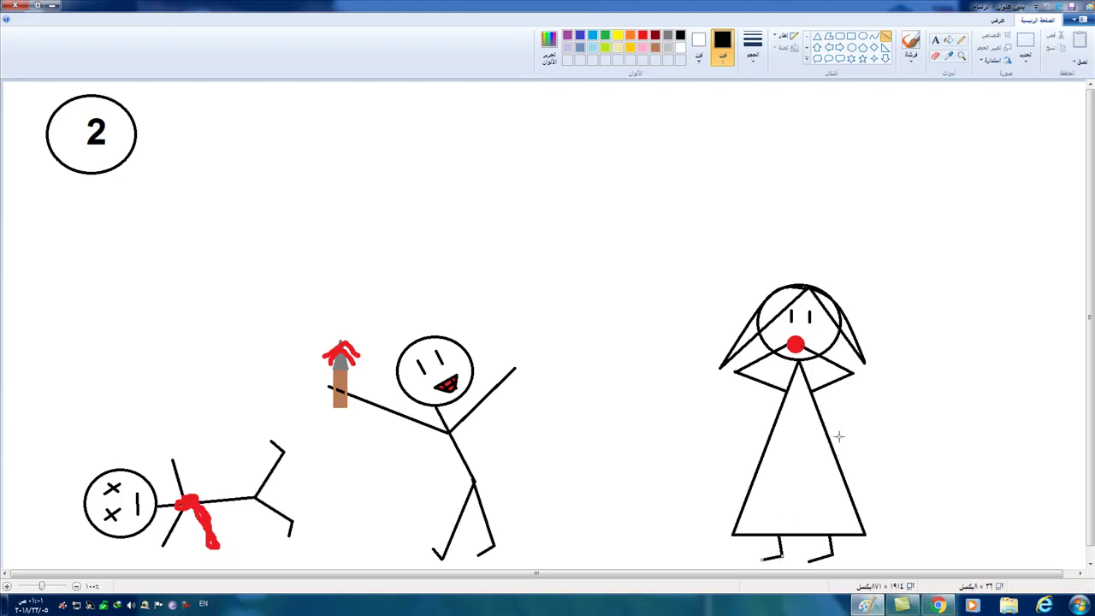
# - Fill the woman's triangular dress with pink
pyautogui.click(948, 41)
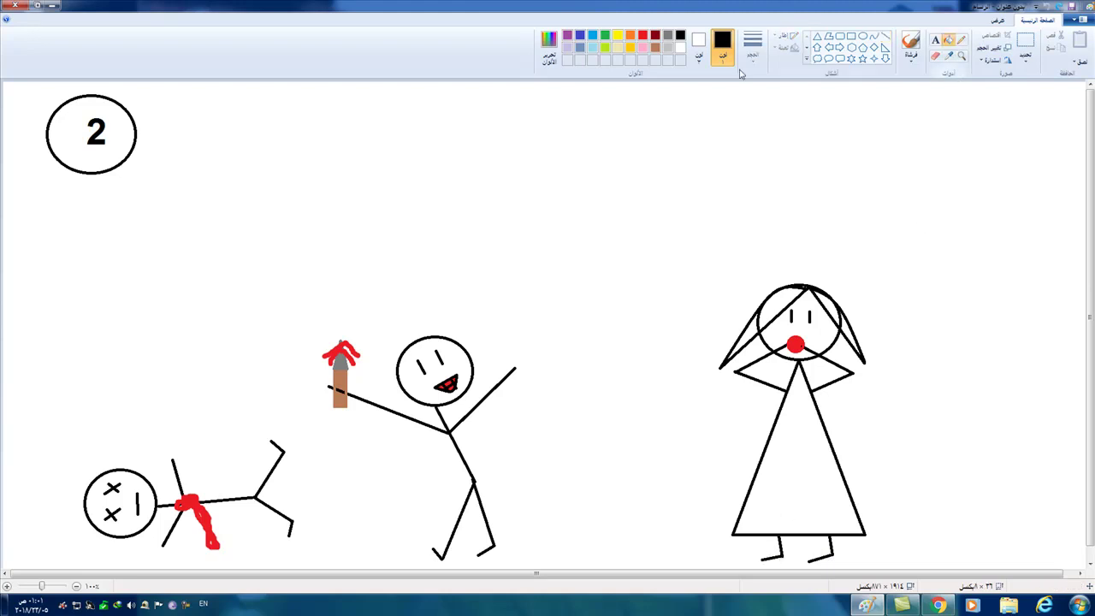
pyautogui.click(646, 51)
pyautogui.click(806, 424)
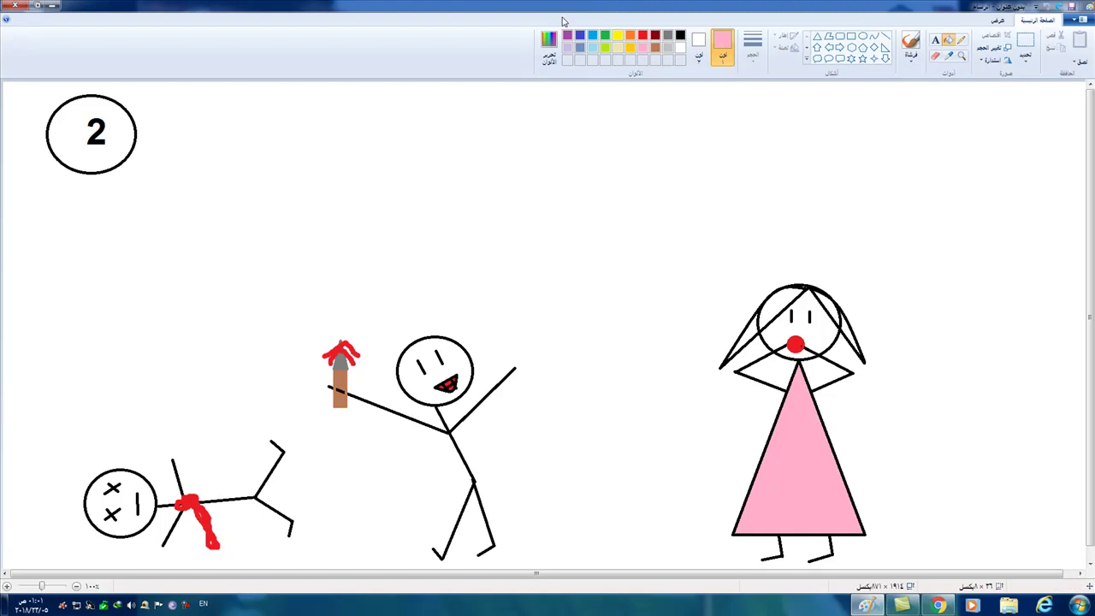
# - Fill the hair areas on both sides of the woman's head with yellow
pyautogui.click(617, 37)
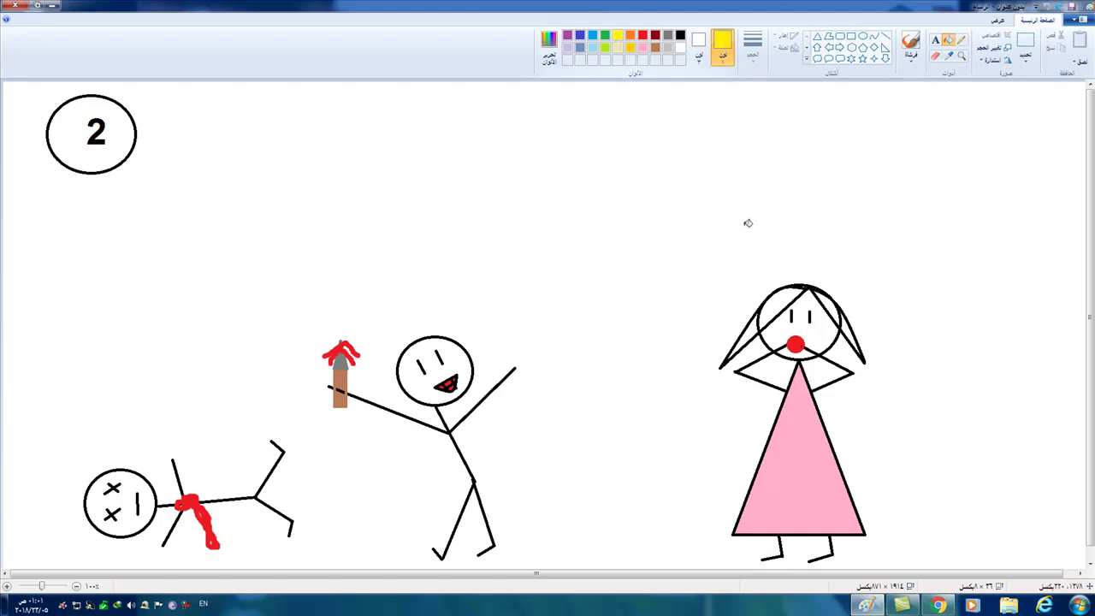
pyautogui.click(775, 306)
pyautogui.click(751, 328)
pyautogui.click(841, 318)
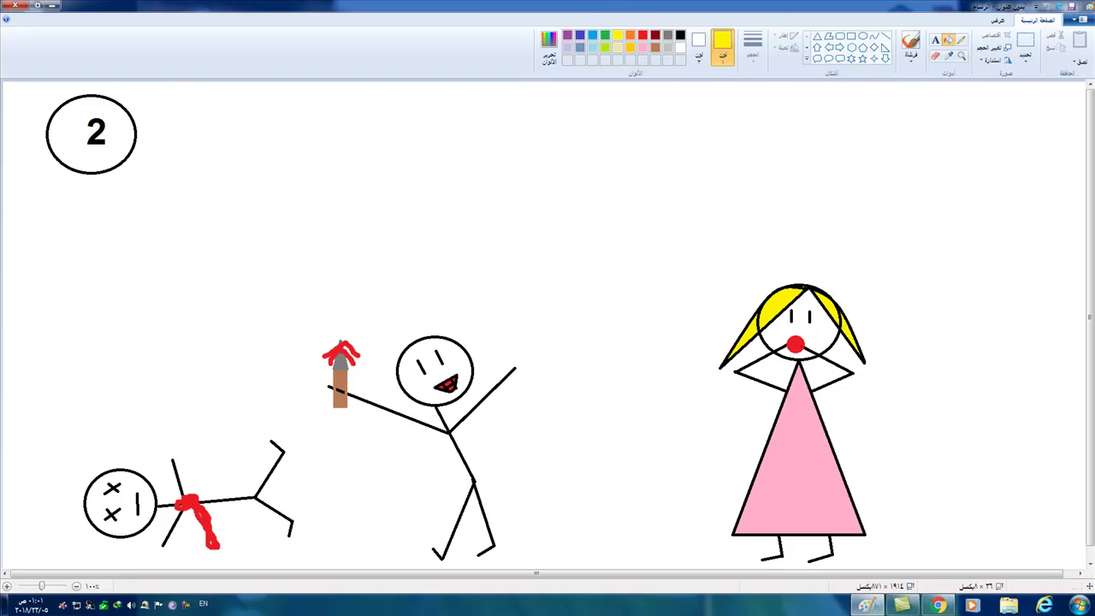
pyautogui.click(188, 605)
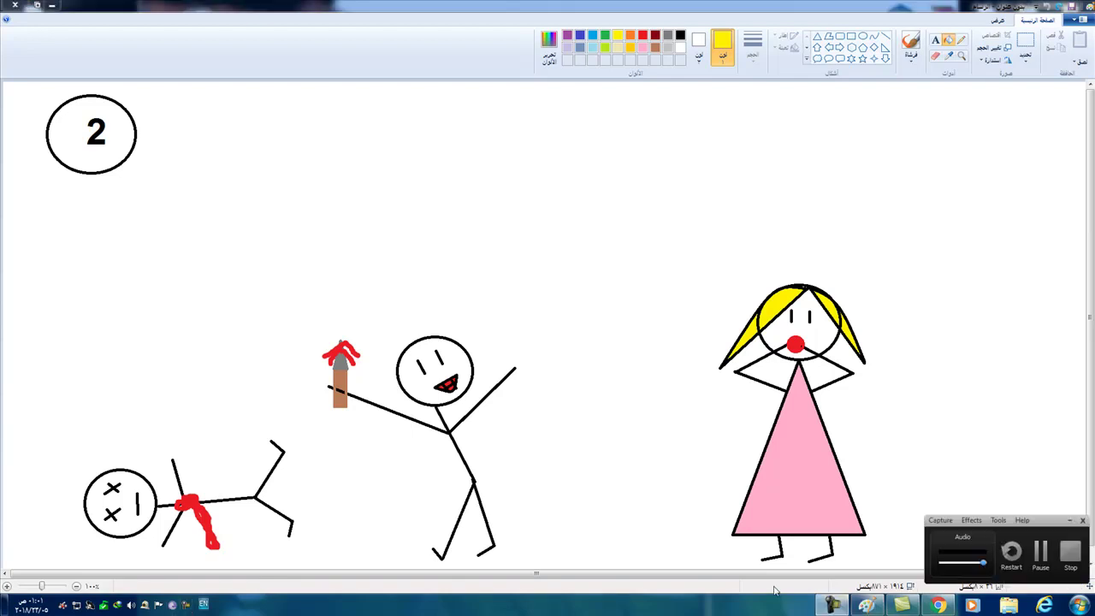
pyautogui.click(1037, 562)
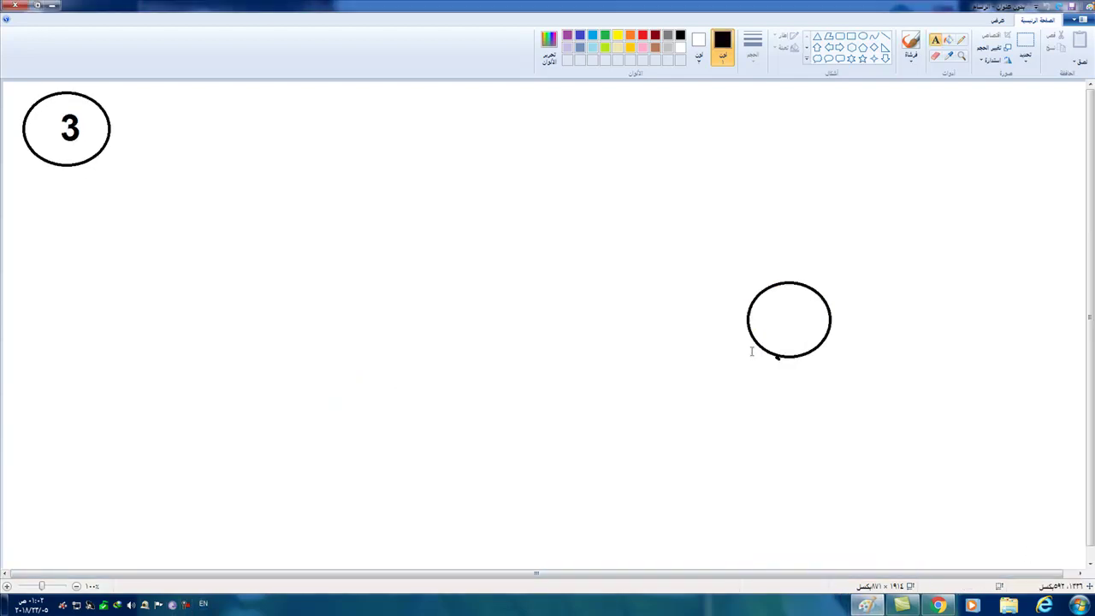
# - Draw a slanted triangular dress below the circle head in scene 3 using black straight lines
pyautogui.click(885, 36)
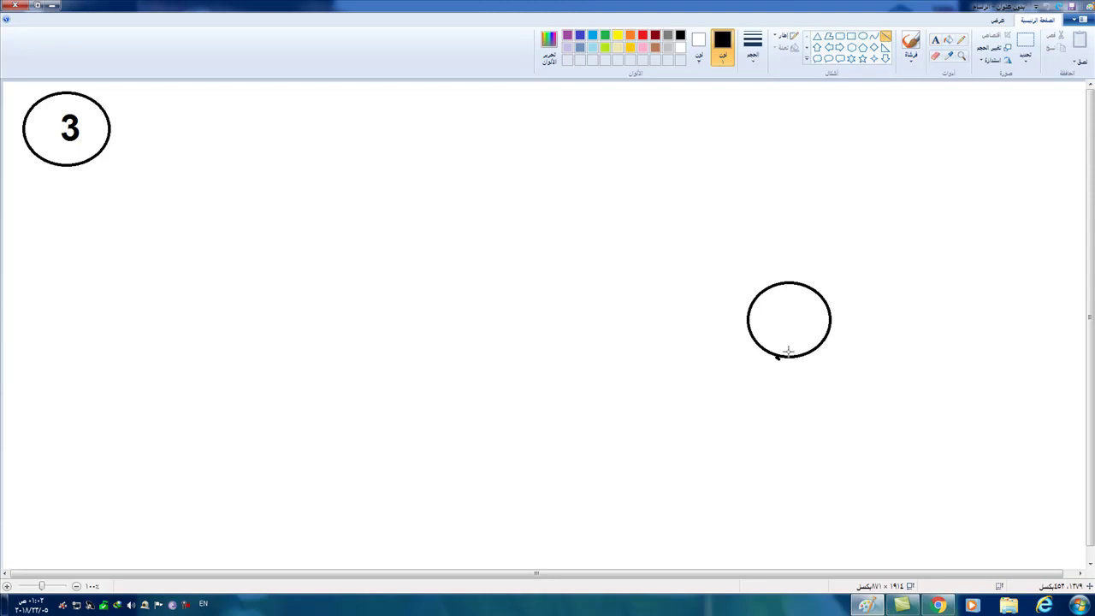
pyautogui.moveTo(776, 358)
pyautogui.mouseDown()
pyautogui.moveTo(647, 448)
pyautogui.moveTo(661, 452)
pyautogui.mouseUp()
pyautogui.moveTo(795, 360)
pyautogui.mouseDown()
pyautogui.moveTo(789, 478)
pyautogui.moveTo(956, 497)
pyautogui.mouseUp()
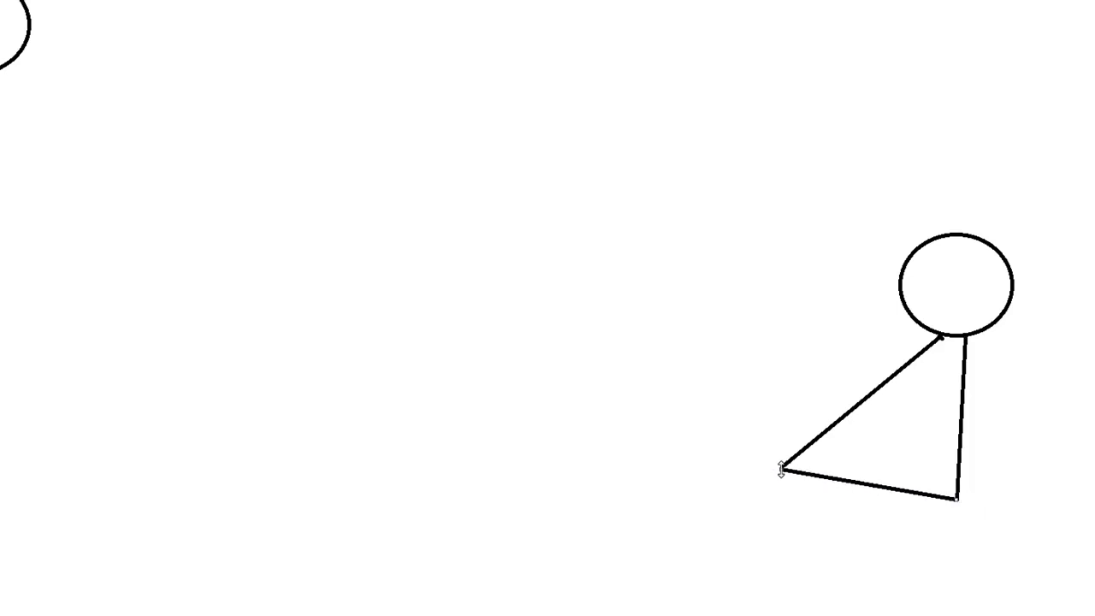
# - Draw two bent legs with feet under the slanted dress and two short eye lines in the head
pyautogui.moveTo(819, 479); pyautogui.dragTo(771, 501)
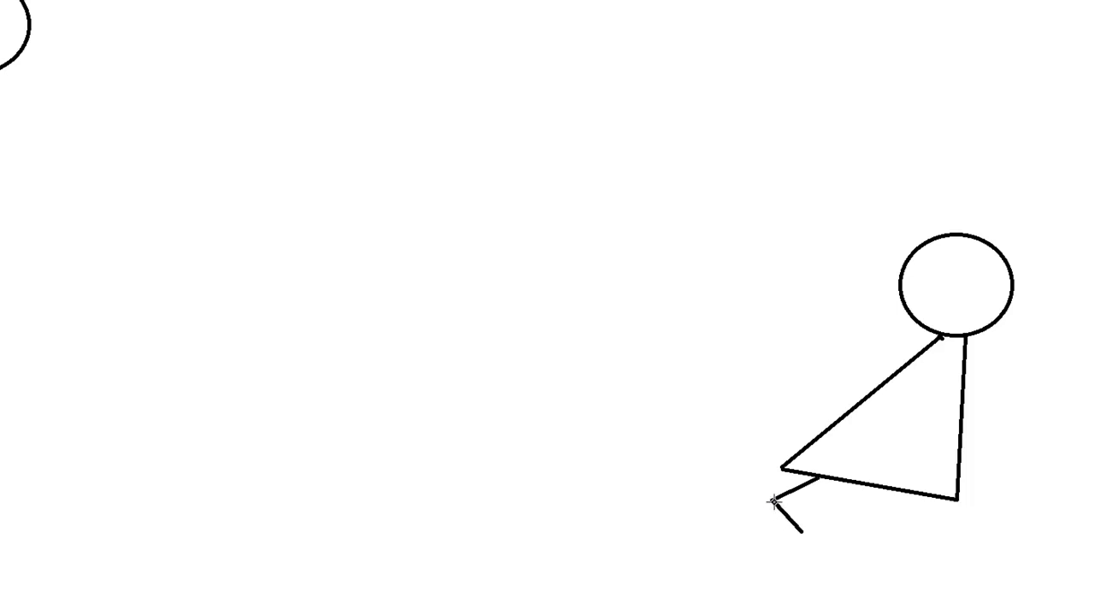
pyautogui.moveTo(921, 496); pyautogui.dragTo(882, 525)
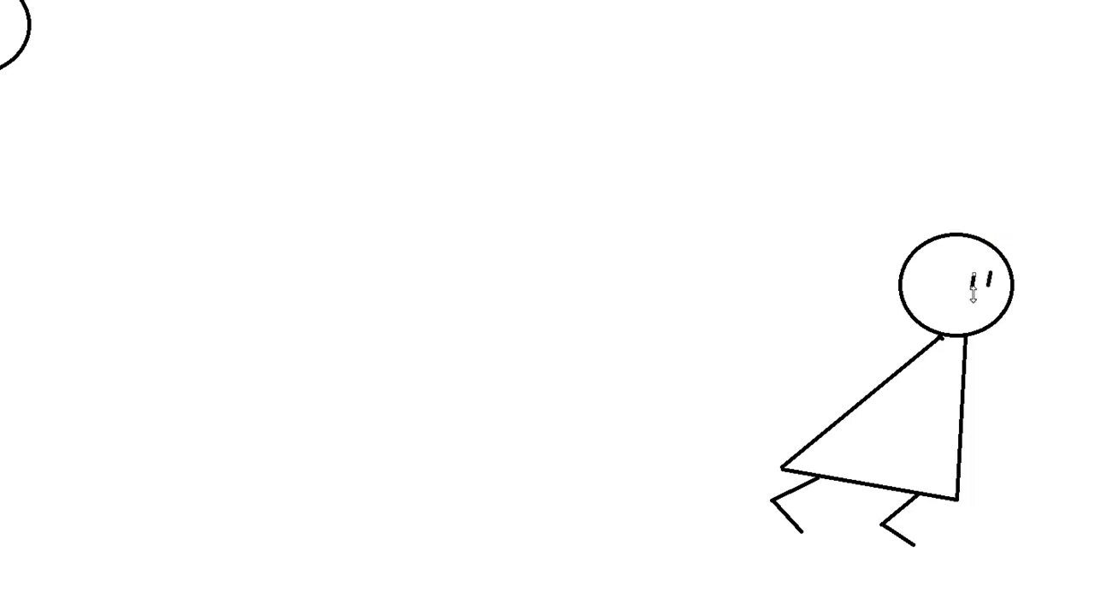
# - Draw a short mouth line on the woman's face and two straight arms reaching forward from the top of her dress
pyautogui.moveTo(961, 308); pyautogui.dragTo(984, 312)
pyautogui.moveTo(965, 356); pyautogui.dragTo(1071, 354)
pyautogui.moveTo(923, 352); pyautogui.dragTo(1048, 402)
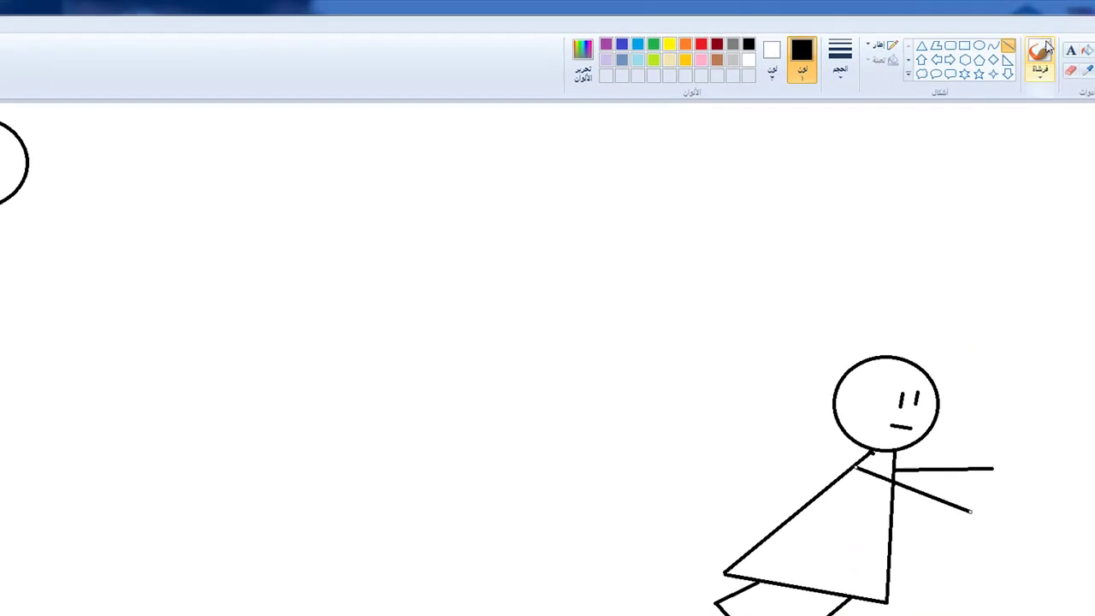
# - Outline the woman's swept-back hair with a straight line across her head and a curve over the crown, meeting at a point behind her
pyautogui.moveTo(902, 357)
pyautogui.mouseDown()
pyautogui.moveTo(870, 398)
pyautogui.moveTo(782, 456)
pyautogui.mouseUp()
pyautogui.moveTo(909, 355); pyautogui.dragTo(915, 366)
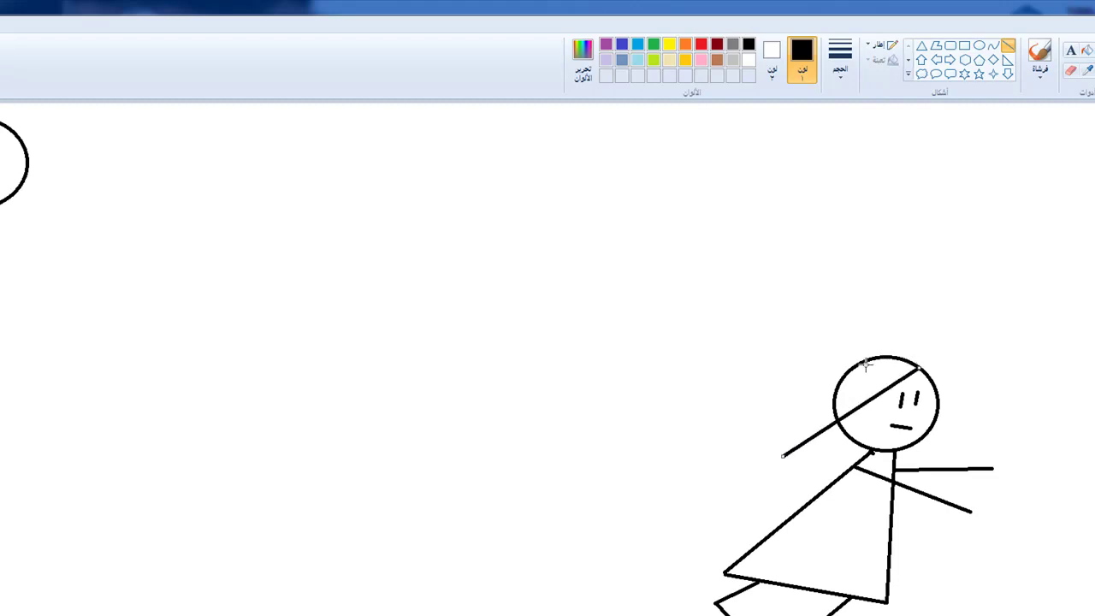
pyautogui.click(993, 46)
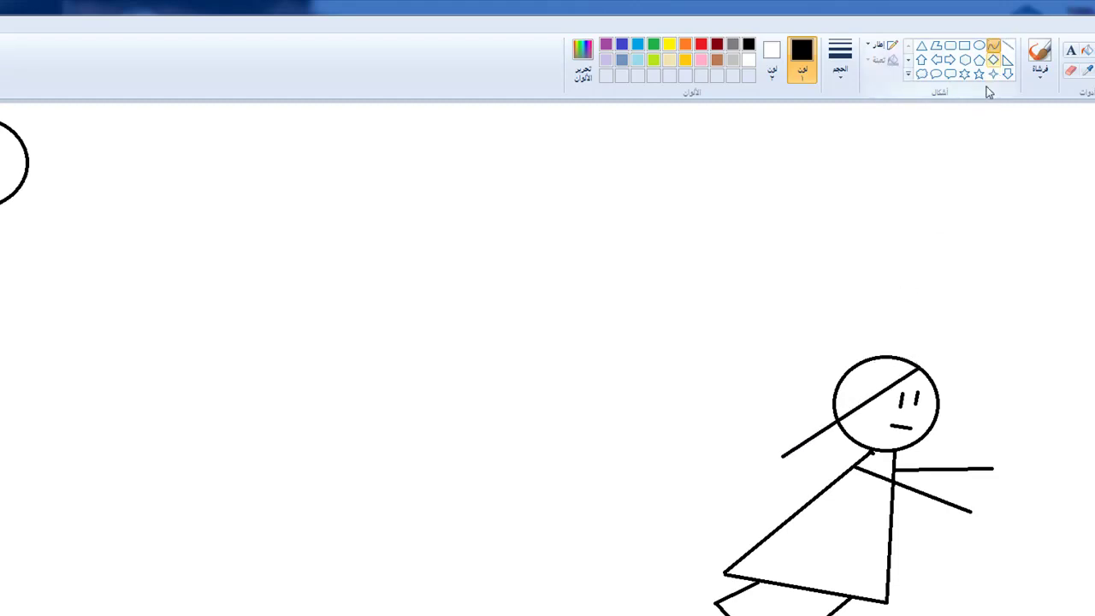
pyautogui.moveTo(877, 394); pyautogui.dragTo(782, 454)
pyautogui.moveTo(860, 408)
pyautogui.mouseDown()
pyautogui.moveTo(850, 355)
pyautogui.moveTo(869, 342)
pyautogui.moveTo(866, 361)
pyautogui.mouseUp()
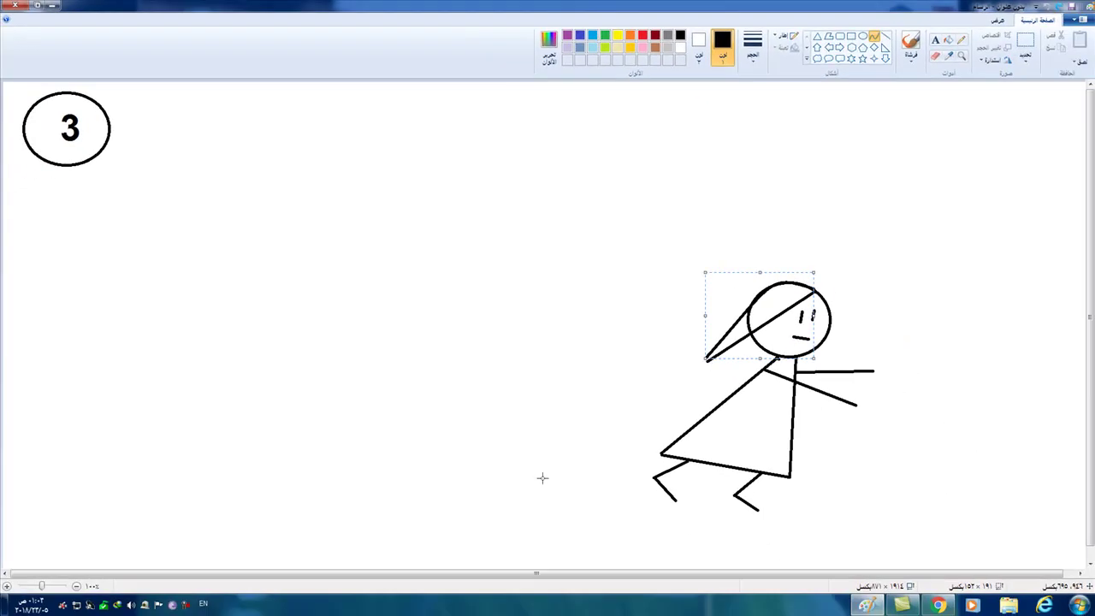
pyautogui.moveTo(702, 361); pyautogui.dragTo(704, 363)
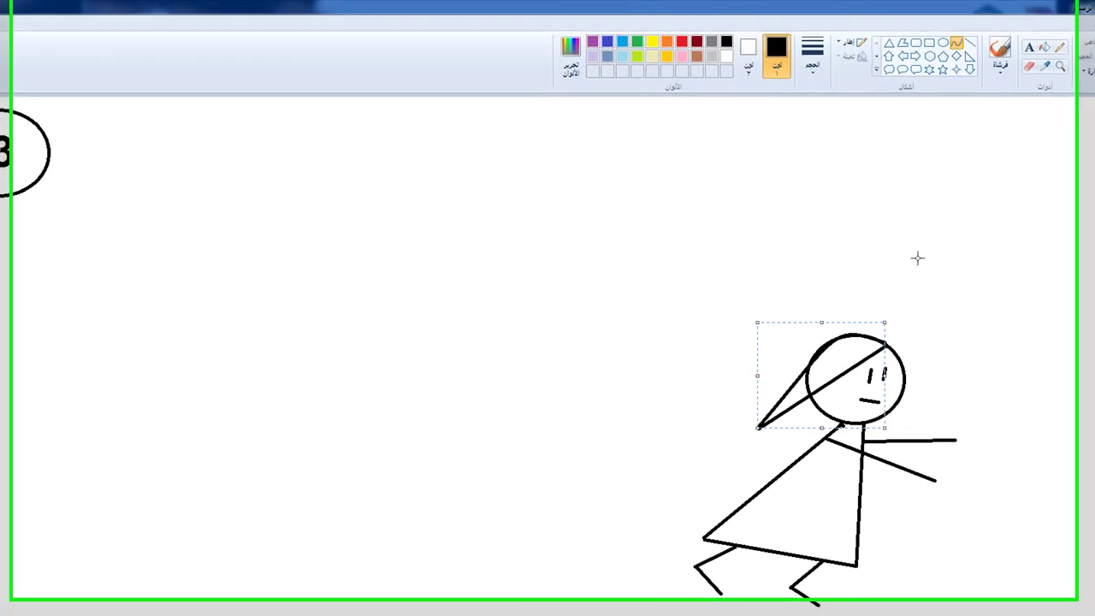
pyautogui.click(840, 217)
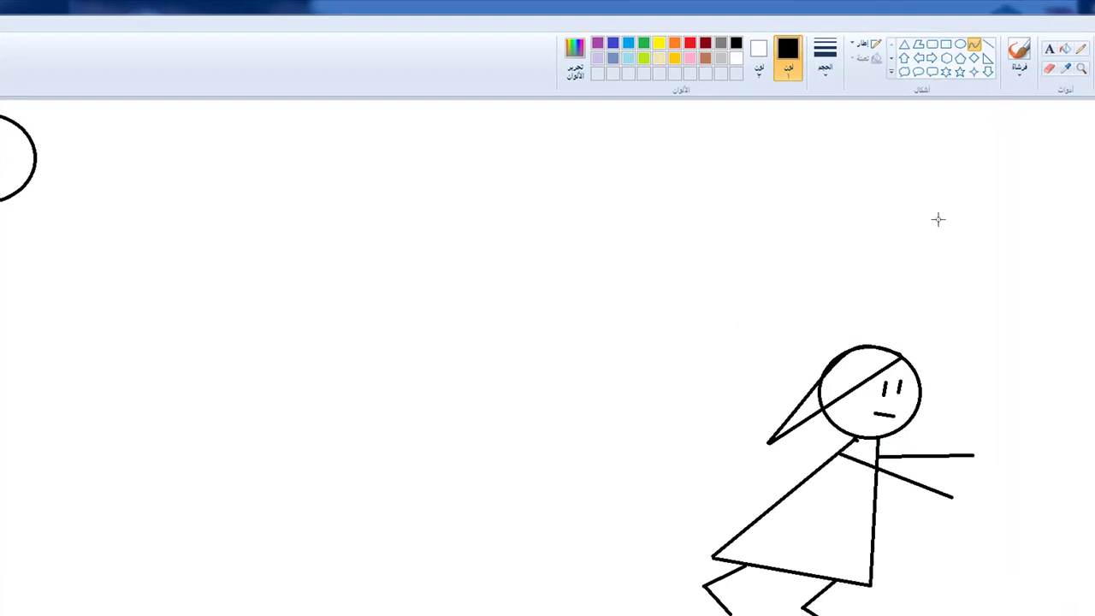
pyautogui.click(990, 44)
pyautogui.moveTo(852, 345); pyautogui.dragTo(734, 387)
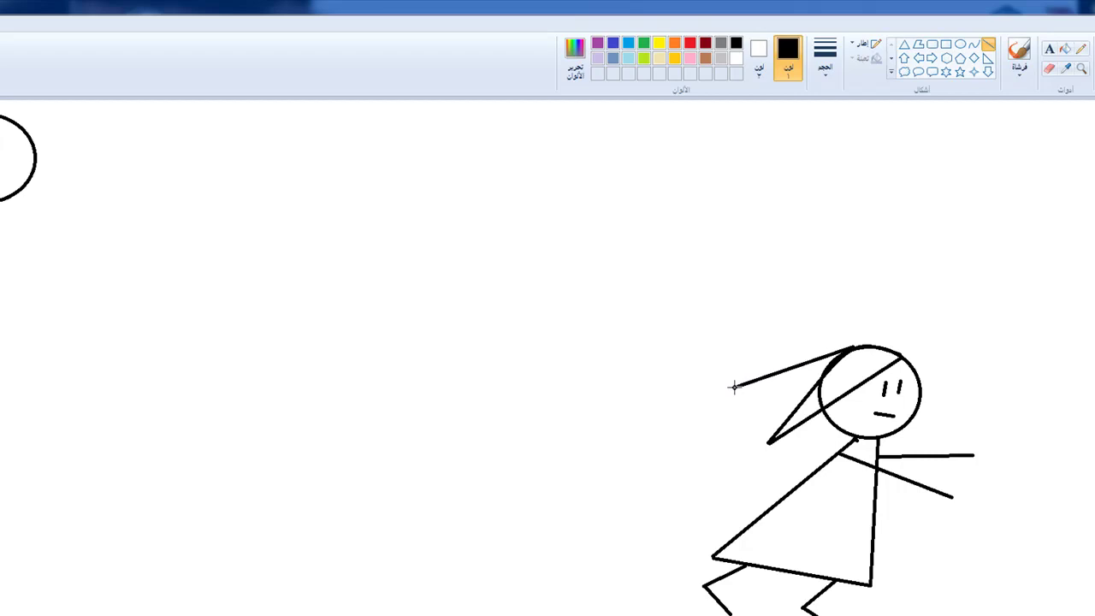
pyautogui.moveTo(857, 342); pyautogui.dragTo(853, 346)
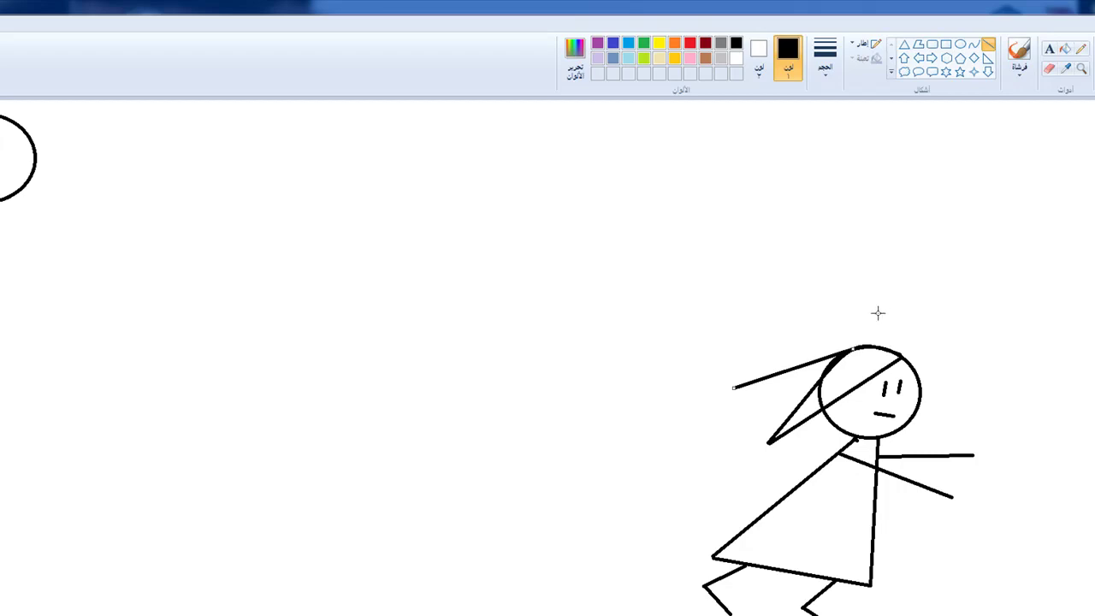
pyautogui.moveTo(805, 399)
pyautogui.mouseDown()
pyautogui.moveTo(729, 399)
pyautogui.moveTo(728, 409)
pyautogui.mouseUp()
pyautogui.moveTo(806, 399); pyautogui.dragTo(818, 383)
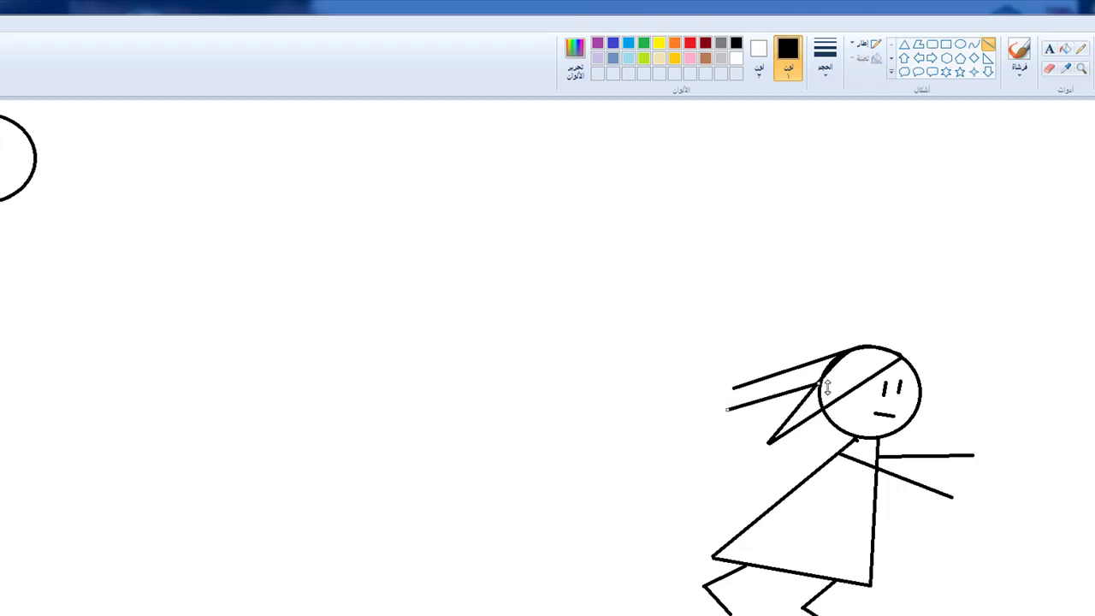
pyautogui.moveTo(730, 408); pyautogui.dragTo(817, 382)
pyautogui.click(1048, 68)
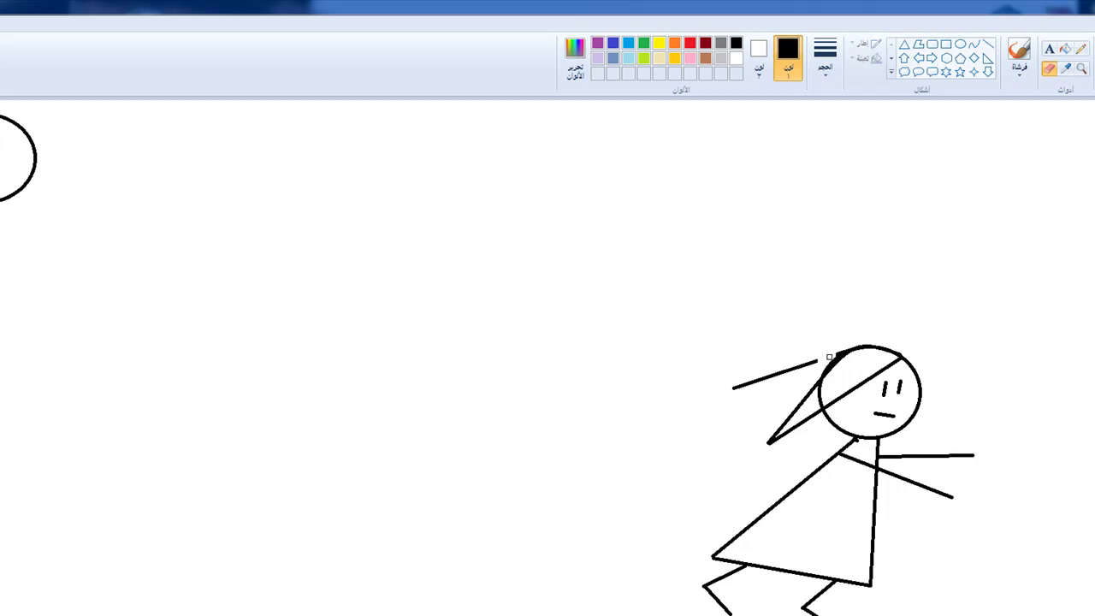
pyautogui.moveTo(816, 360)
pyautogui.mouseDown()
pyautogui.moveTo(769, 372)
pyautogui.moveTo(792, 354)
pyautogui.moveTo(753, 382)
pyautogui.mouseUp()
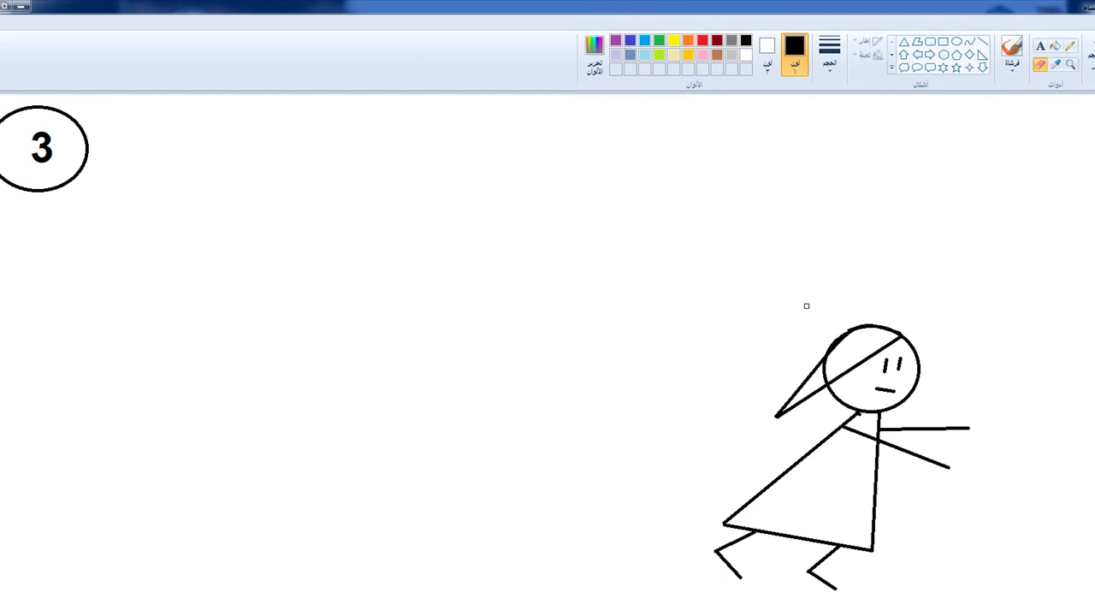
# - Fill both parts of the woman's hair with yellow and both parts of her dress with pink
pyautogui.click(1054, 48)
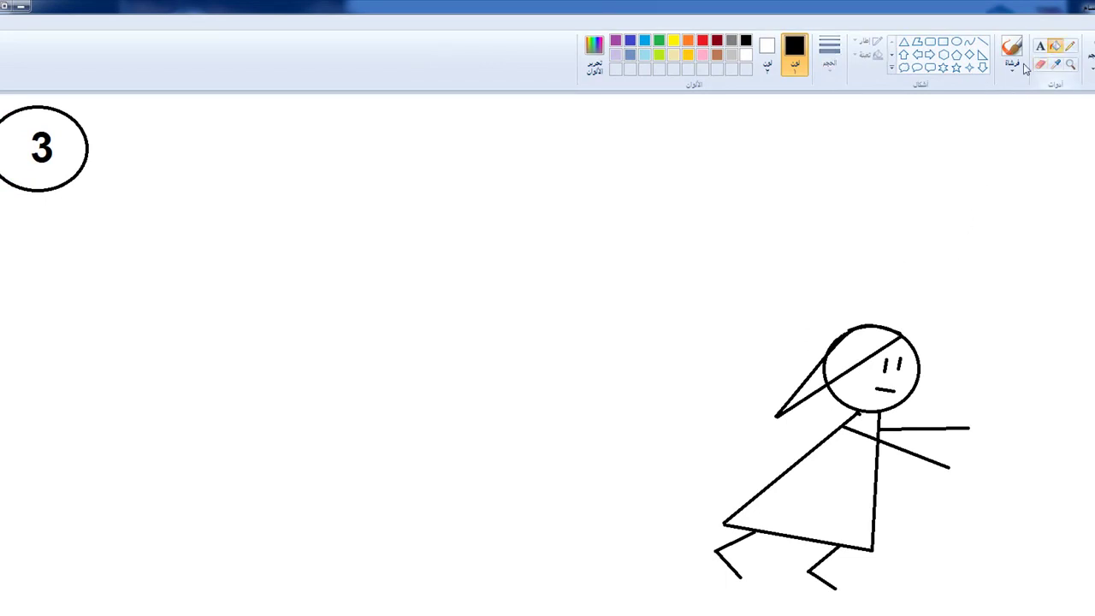
pyautogui.click(674, 40)
pyautogui.click(842, 353)
pyautogui.click(815, 378)
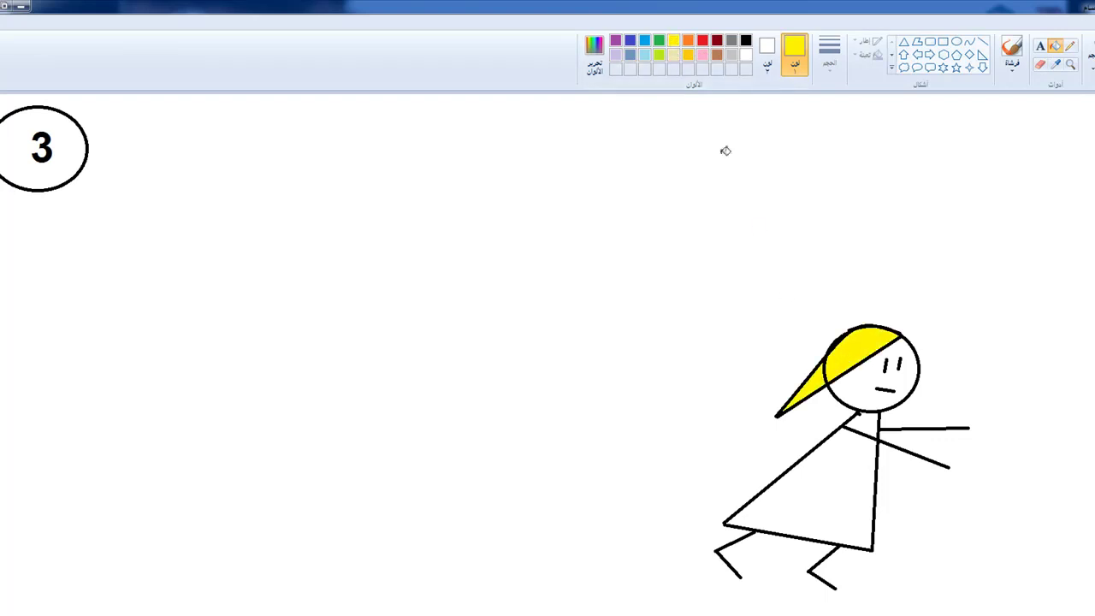
pyautogui.click(703, 54)
pyautogui.click(820, 519)
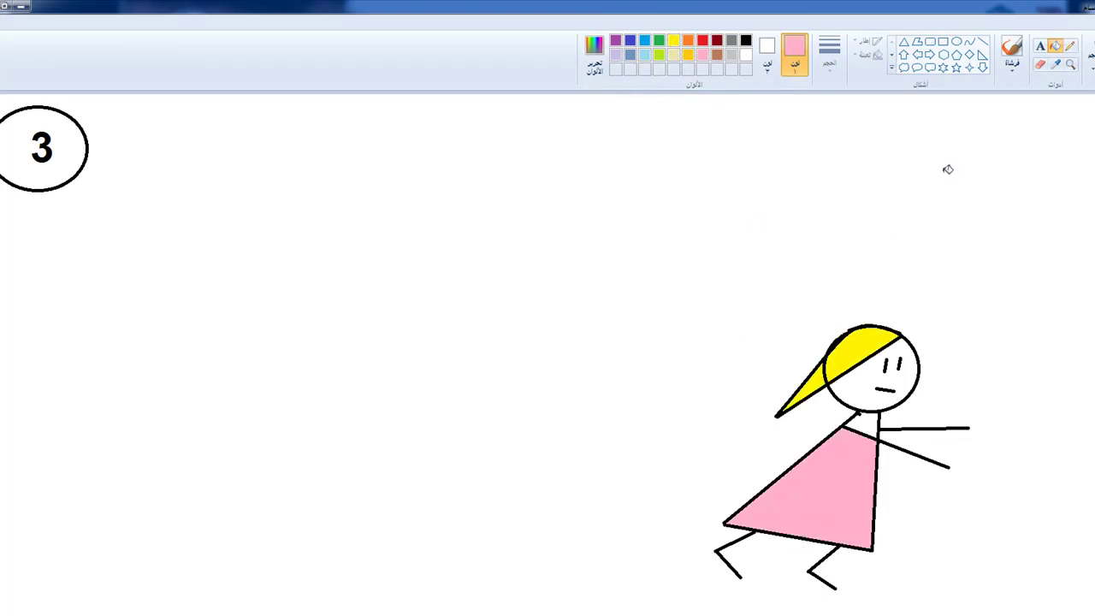
pyautogui.click(862, 432)
# - Draw a black oval head for the chasing attacker behind the woman, about the same size and height as hers
pyautogui.click(956, 41)
pyautogui.click(746, 41)
pyautogui.moveTo(431, 325); pyautogui.dragTo(529, 409)
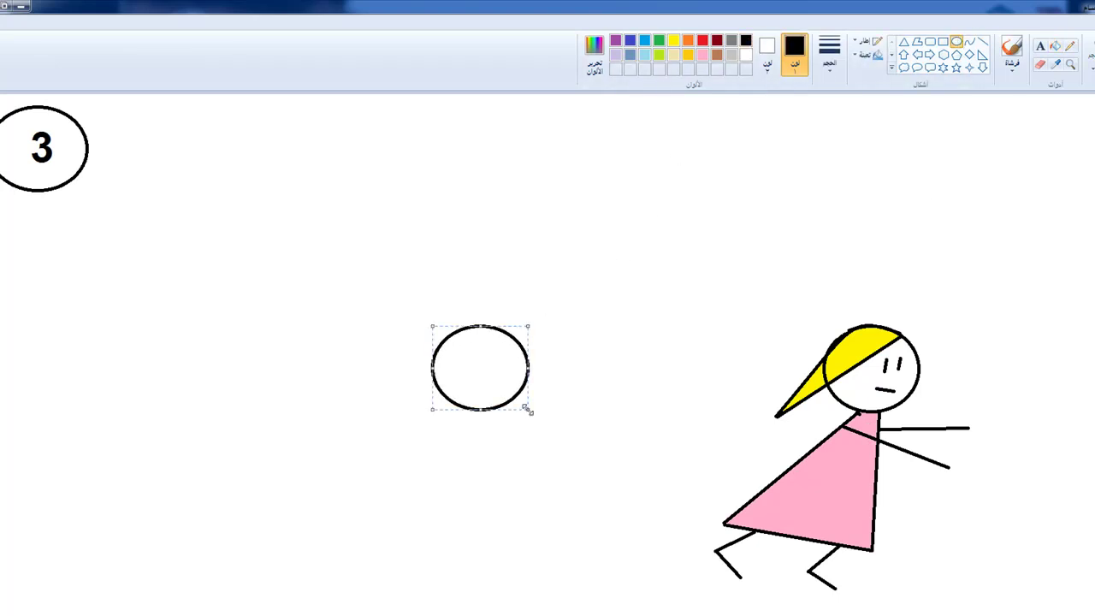
pyautogui.click(630, 318)
# - Draw the attacker's forward-leaning body and two running legs with short feet using black straight lines
pyautogui.click(982, 43)
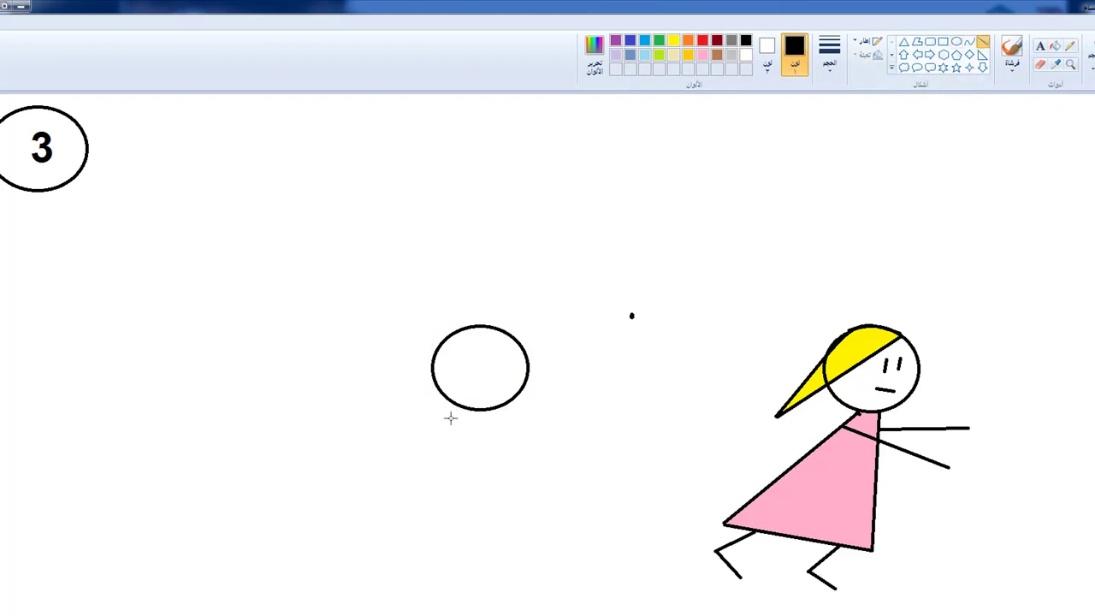
pyautogui.moveTo(469, 412)
pyautogui.mouseDown()
pyautogui.moveTo(410, 493)
pyautogui.moveTo(404, 529)
pyautogui.moveTo(458, 506)
pyautogui.mouseUp()
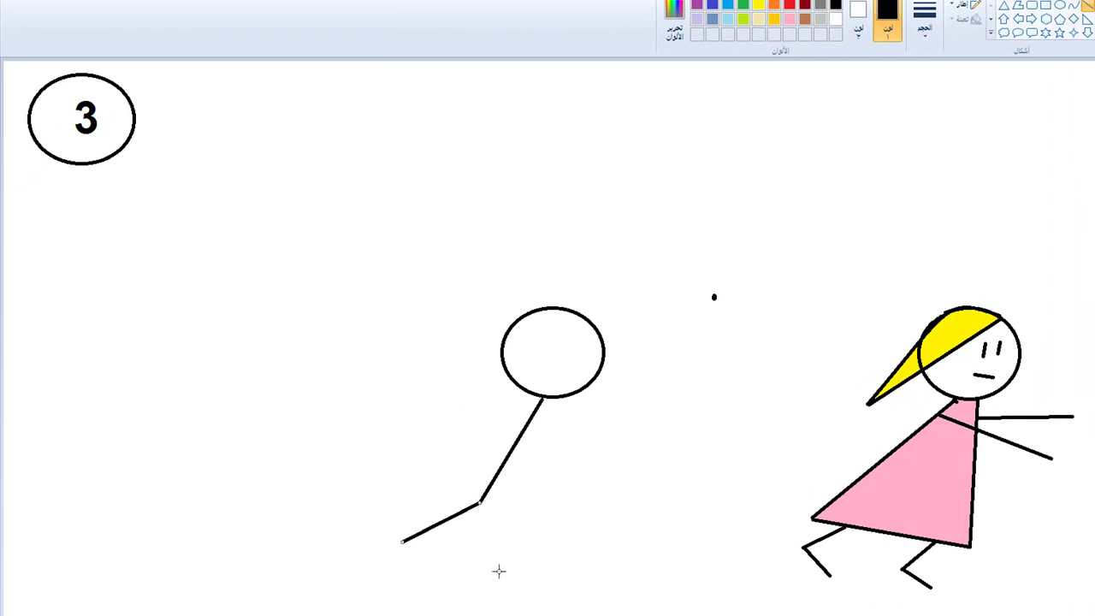
pyautogui.moveTo(499, 571); pyautogui.dragTo(481, 503)
pyautogui.moveTo(522, 562); pyautogui.dragTo(499, 571)
pyautogui.moveTo(408, 551); pyautogui.dragTo(404, 541)
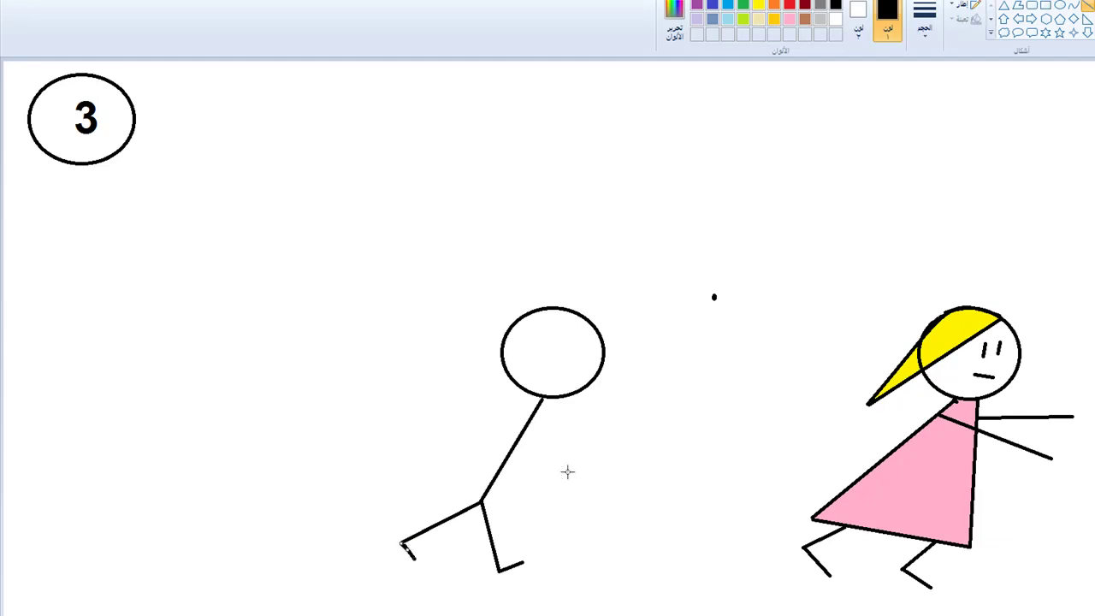
# - Add two forward-reaching arms, two eye lines and a slanted mouth to the attacker, and erase the stray dot between the figures
pyautogui.moveTo(529, 429); pyautogui.dragTo(610, 420)
pyautogui.moveTo(525, 426); pyautogui.dragTo(602, 460)
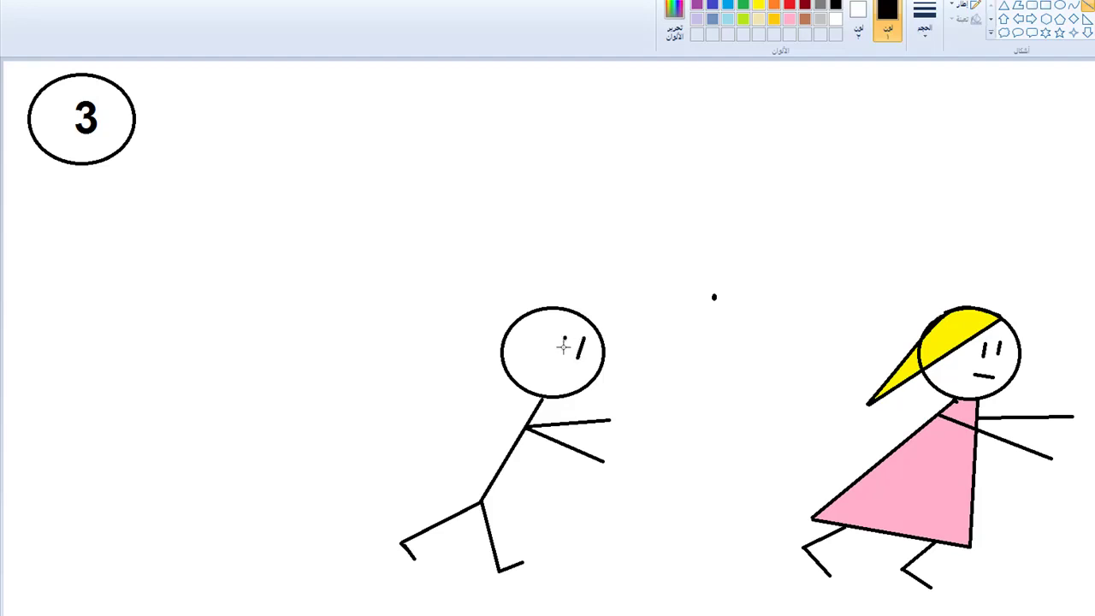
pyautogui.moveTo(556, 370); pyautogui.dragTo(568, 377)
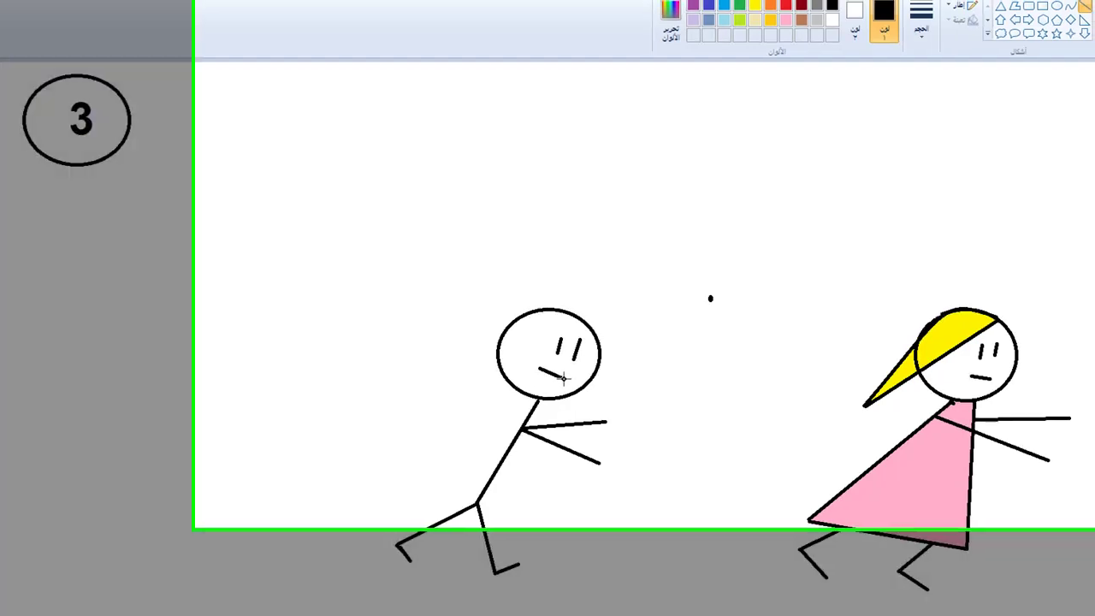
pyautogui.click(1036, 75)
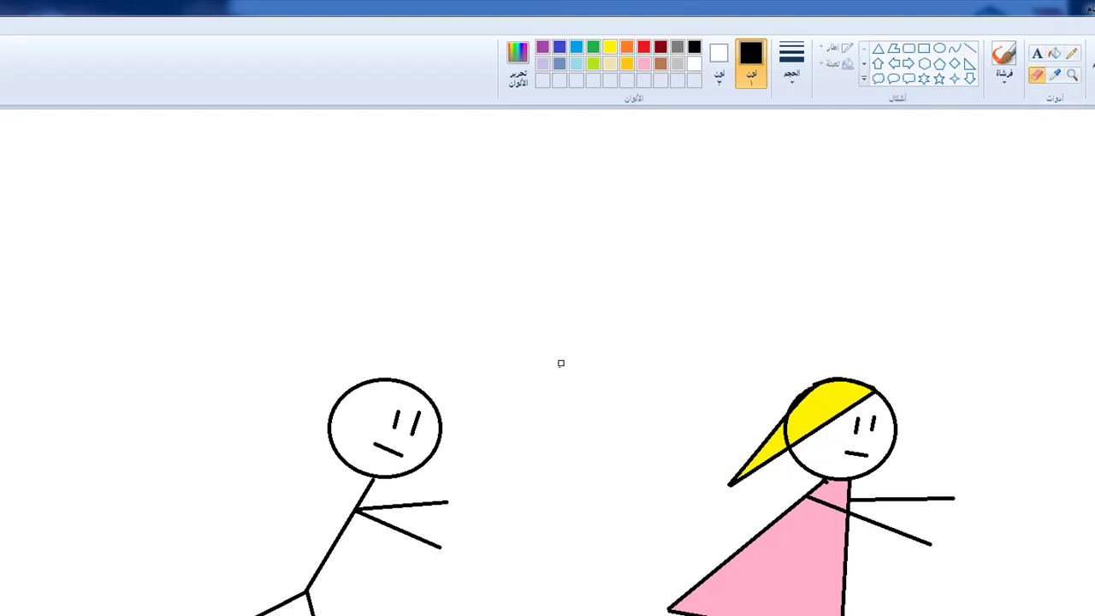
# - Draw a knife at the attacker's lower hand, with a narrow brown rectangle as the handle and a grey triangle above it as the blade
pyautogui.click(924, 48)
pyautogui.moveTo(447, 523)
pyautogui.mouseDown()
pyautogui.moveTo(418, 556)
pyautogui.moveTo(436, 562)
pyautogui.mouseUp()
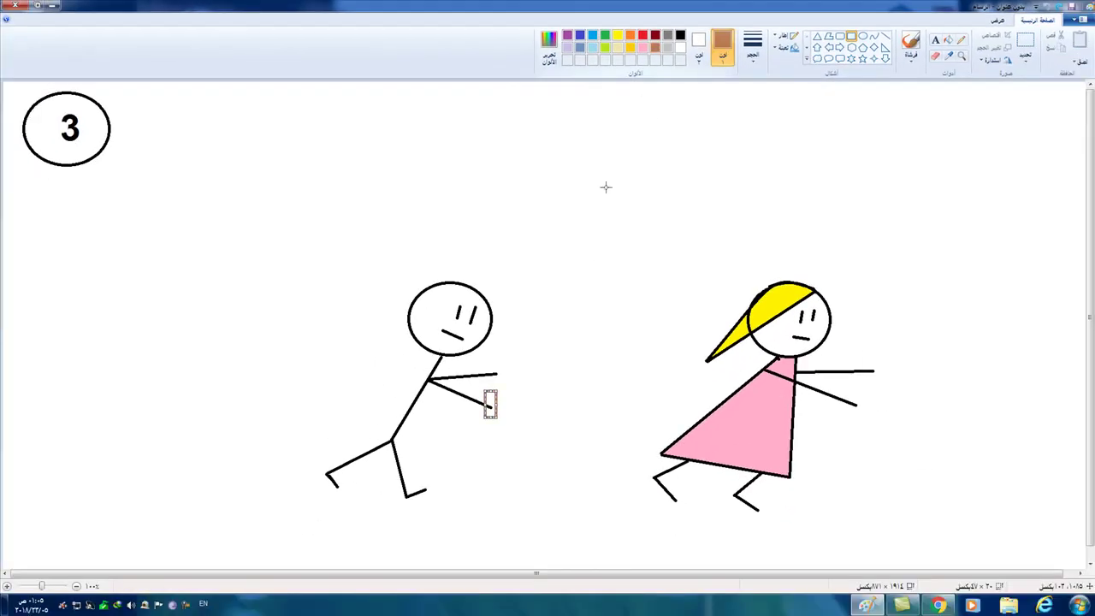
pyautogui.click(608, 214)
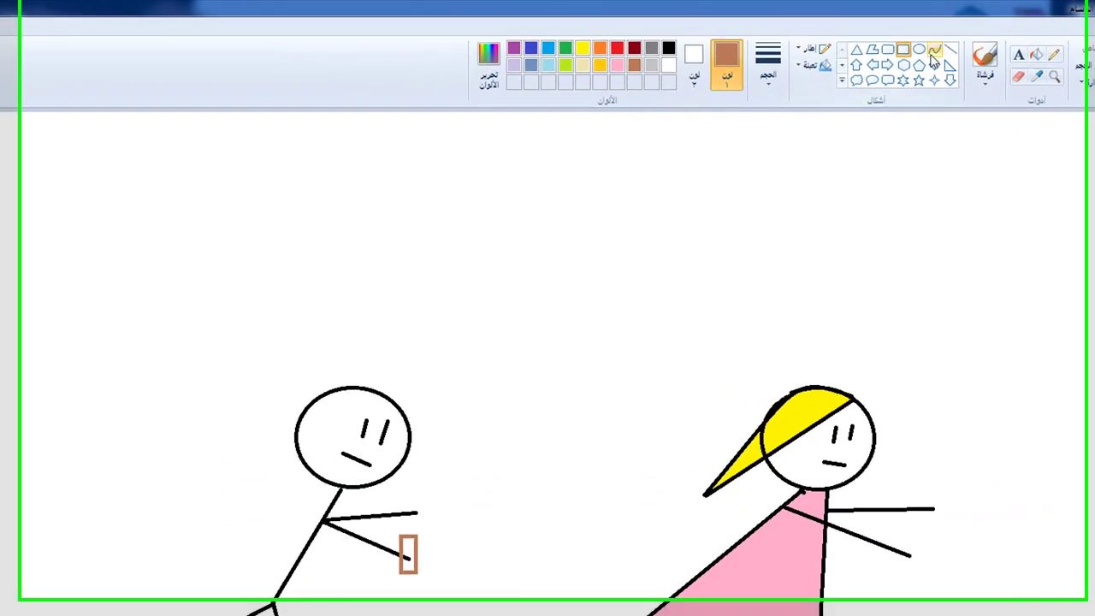
pyautogui.click(855, 49)
pyautogui.click(651, 49)
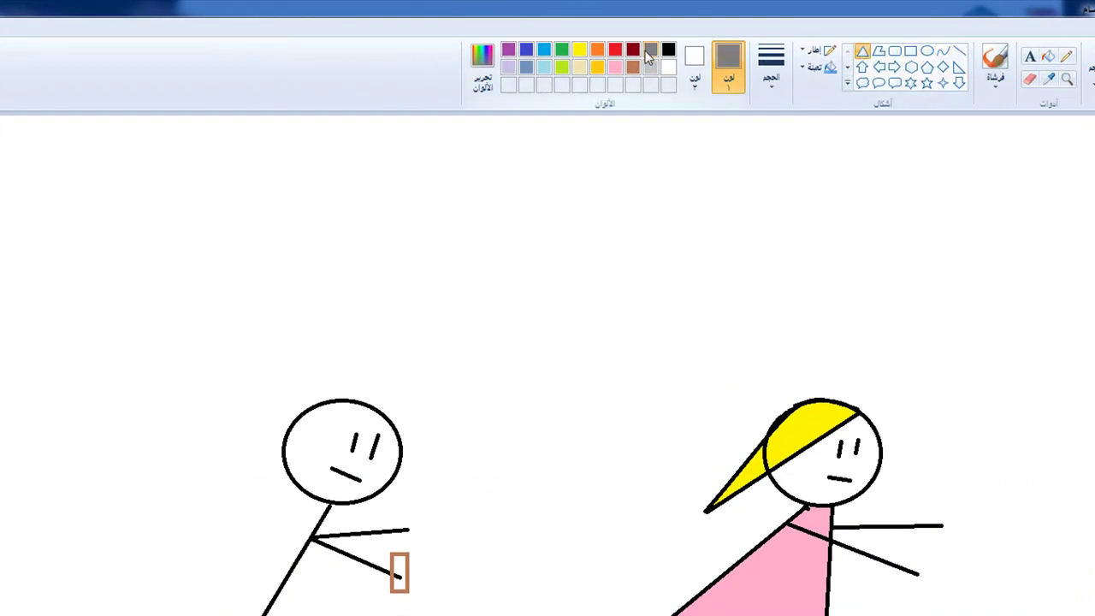
pyautogui.moveTo(390, 527); pyautogui.dragTo(408, 553)
# - Fill the knife's blade with grey and its handle with brown
pyautogui.click(1048, 56)
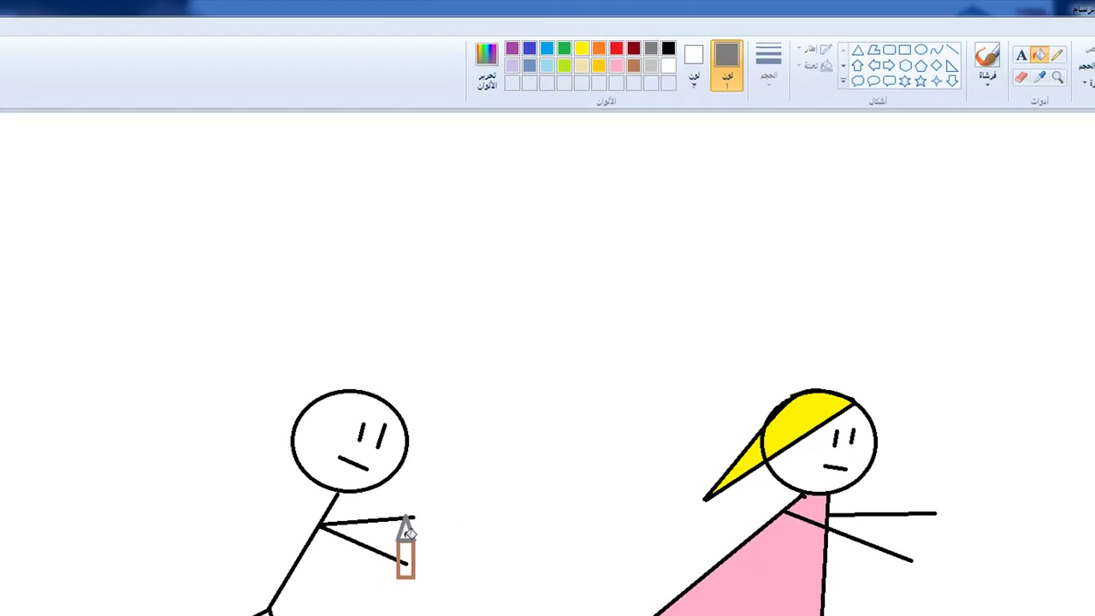
pyautogui.click(403, 537)
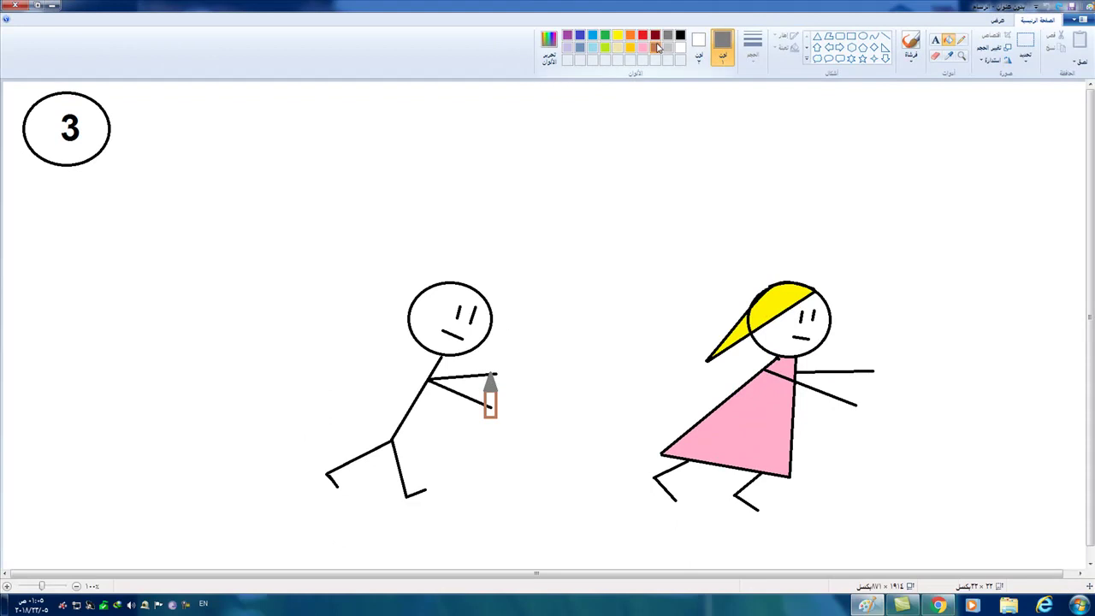
pyautogui.click(657, 47)
pyautogui.click(492, 408)
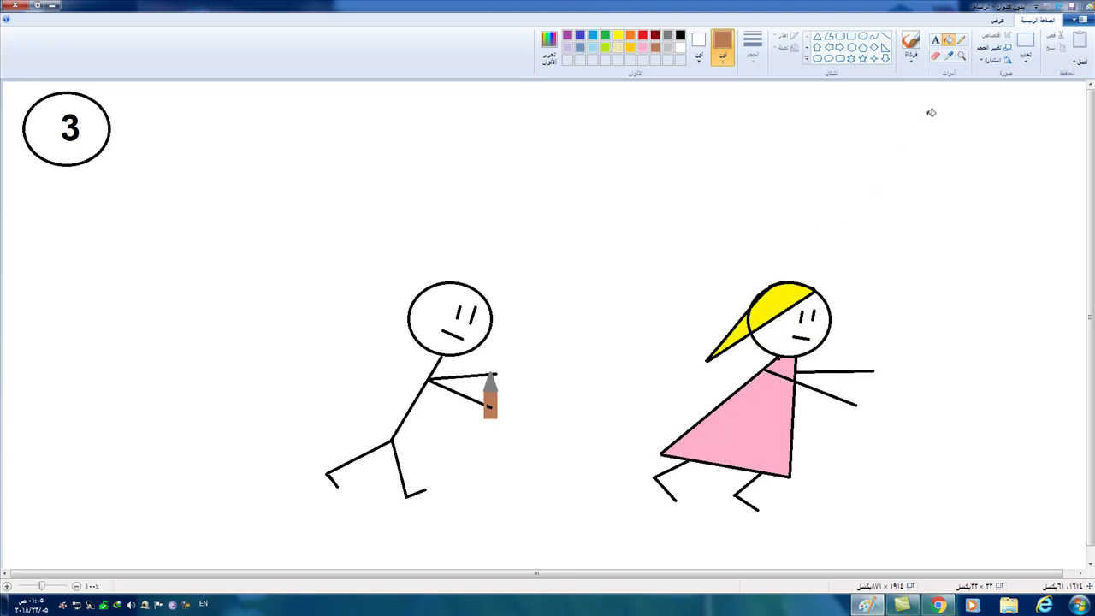
pyautogui.click(187, 606)
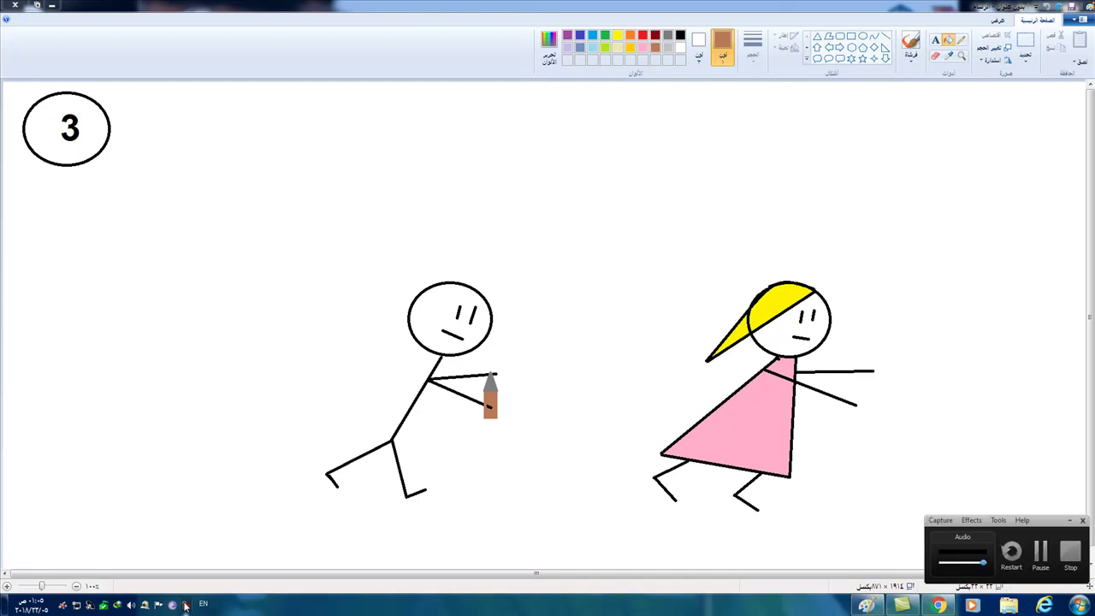
pyautogui.click(1037, 561)
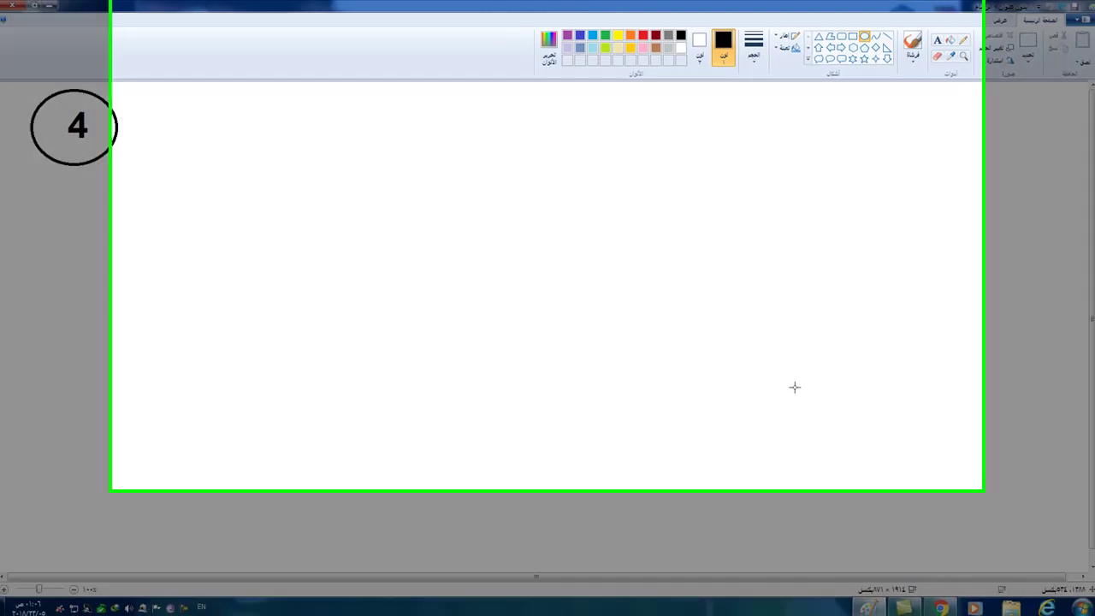
# - Draw a black circle head in the lower-right area of the scene 4 canvas
pyautogui.moveTo(791, 379); pyautogui.dragTo(833, 441)
pyautogui.moveTo(881, 513); pyautogui.dragTo(978, 592)
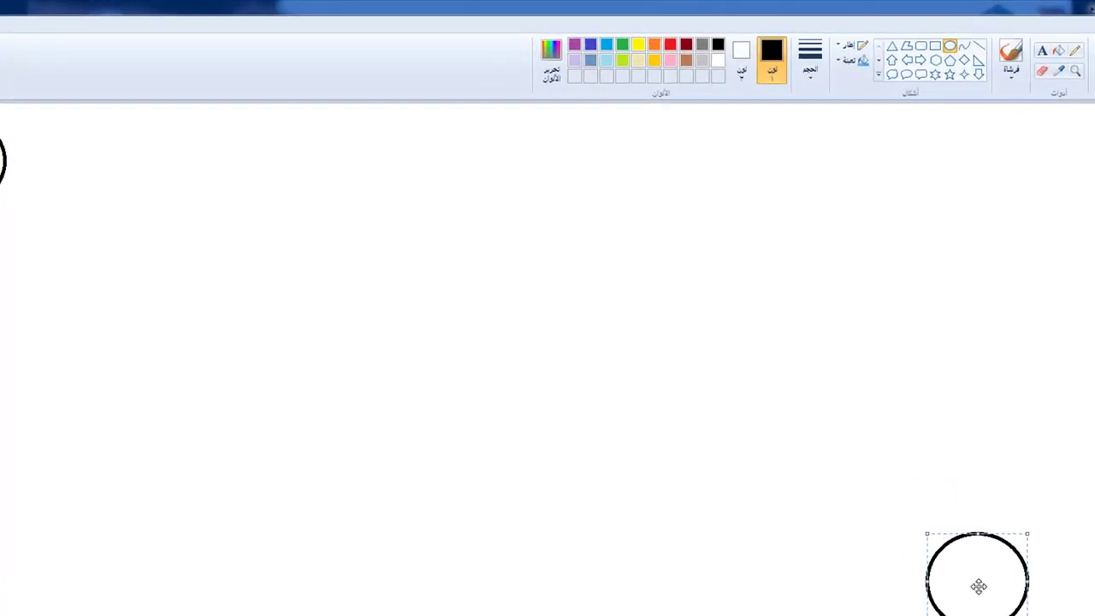
pyautogui.click(1025, 462)
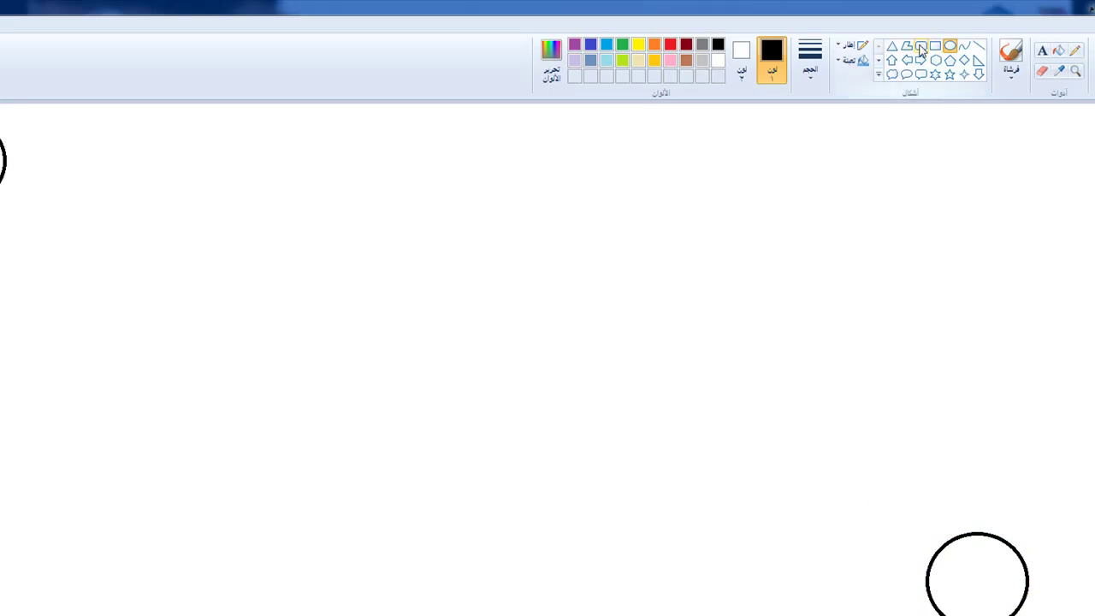
# - Draw a triangular dress lying sideways, with its tip touching the side of the scene 4 head, using black straight lines
pyautogui.click(978, 47)
pyautogui.moveTo(926, 587); pyautogui.dragTo(814, 584)
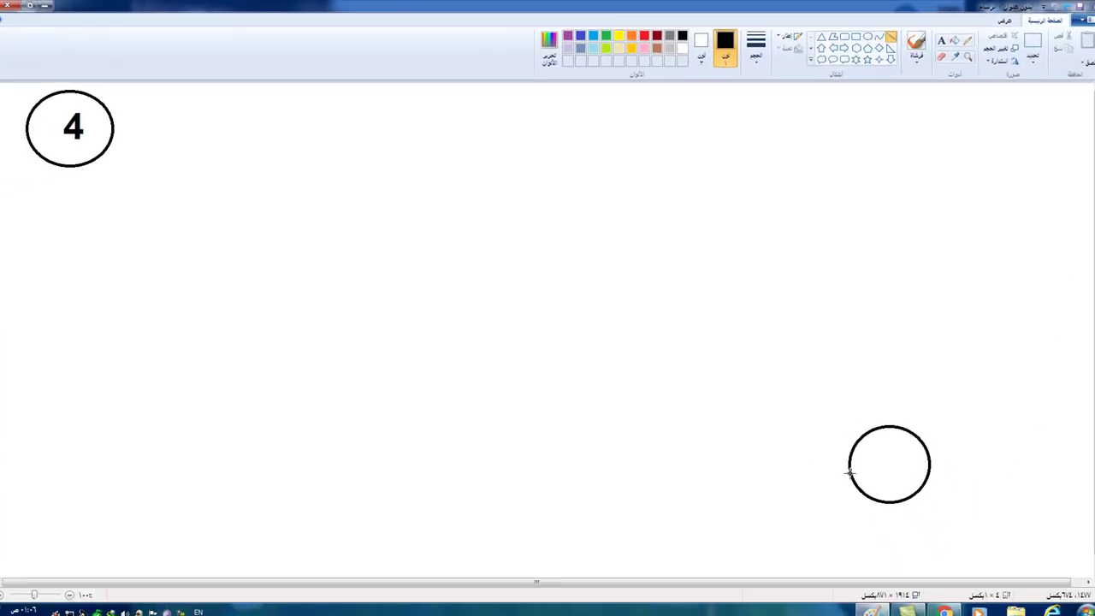
pyautogui.moveTo(757, 462); pyautogui.dragTo(702, 450)
pyautogui.moveTo(694, 532)
pyautogui.mouseDown()
pyautogui.moveTo(878, 468)
pyautogui.moveTo(813, 575)
pyautogui.mouseUp()
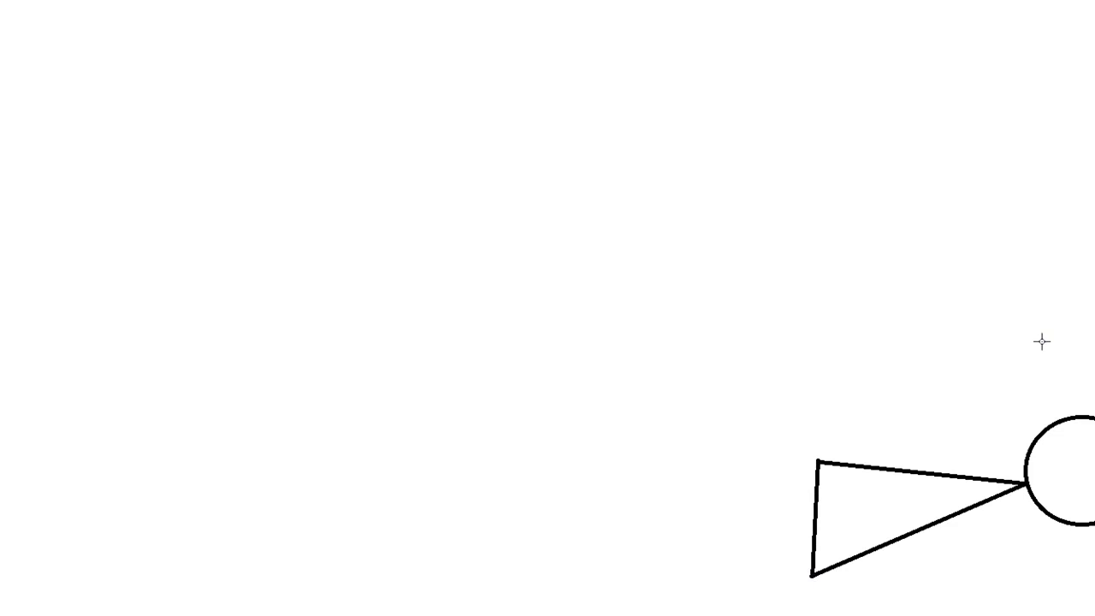
# - Draw two raised arms from the dress's tip and two legs with short feet from its wide end
pyautogui.moveTo(1025, 482)
pyautogui.mouseDown()
pyautogui.moveTo(983, 433)
pyautogui.moveTo(979, 370)
pyautogui.mouseUp()
pyautogui.moveTo(927, 411); pyautogui.dragTo(1025, 484)
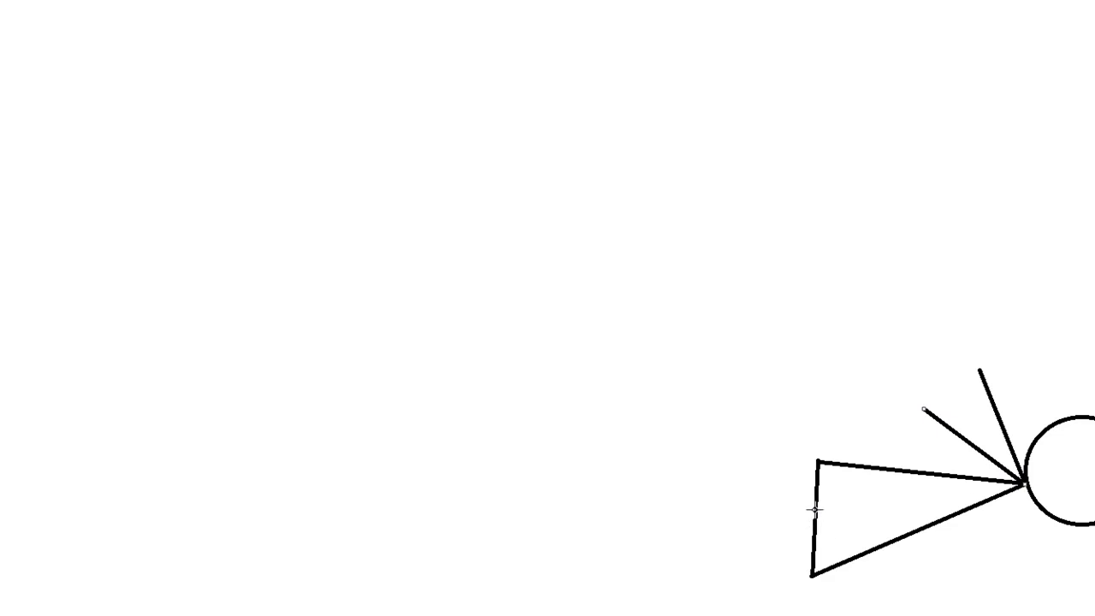
pyautogui.moveTo(813, 500)
pyautogui.mouseDown()
pyautogui.moveTo(764, 525)
pyautogui.moveTo(783, 563)
pyautogui.mouseUp()
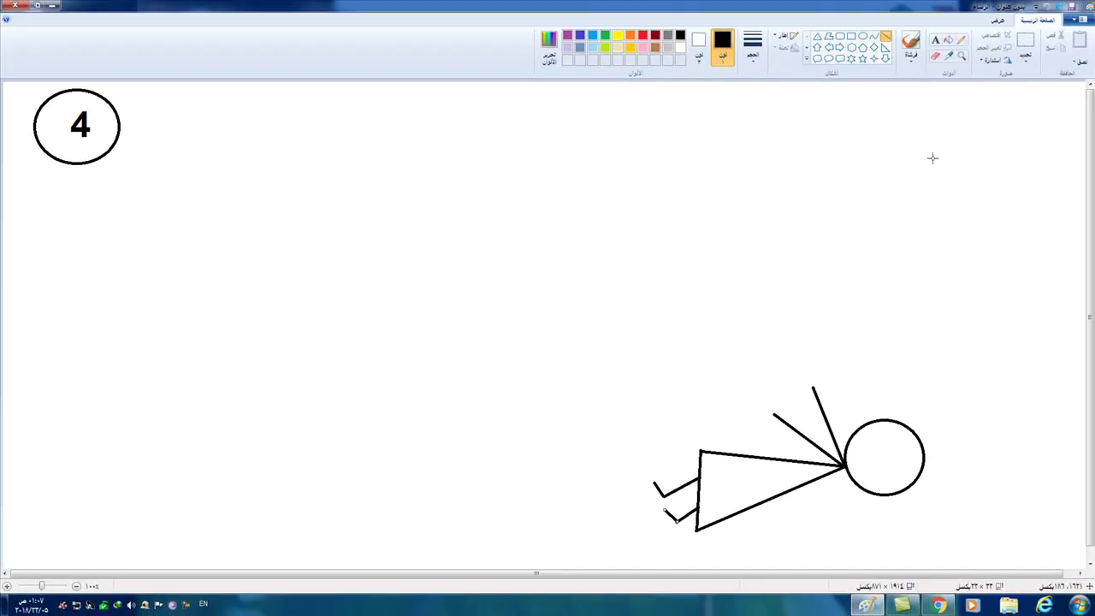
# - Fill the lying woman's triangular dress with pink
pyautogui.click(947, 39)
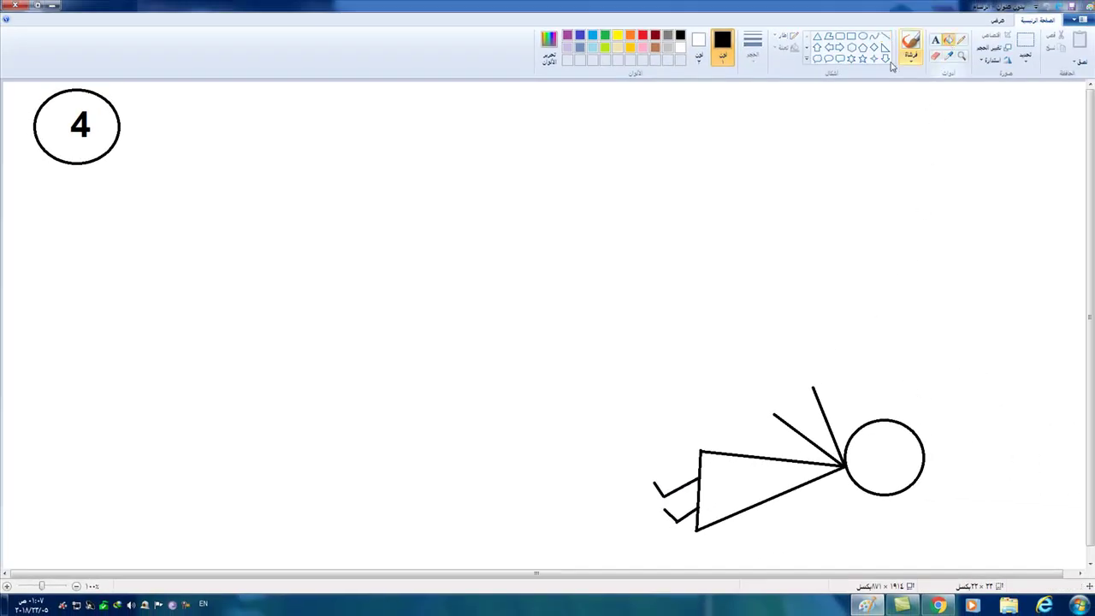
pyautogui.click(644, 48)
pyautogui.click(770, 474)
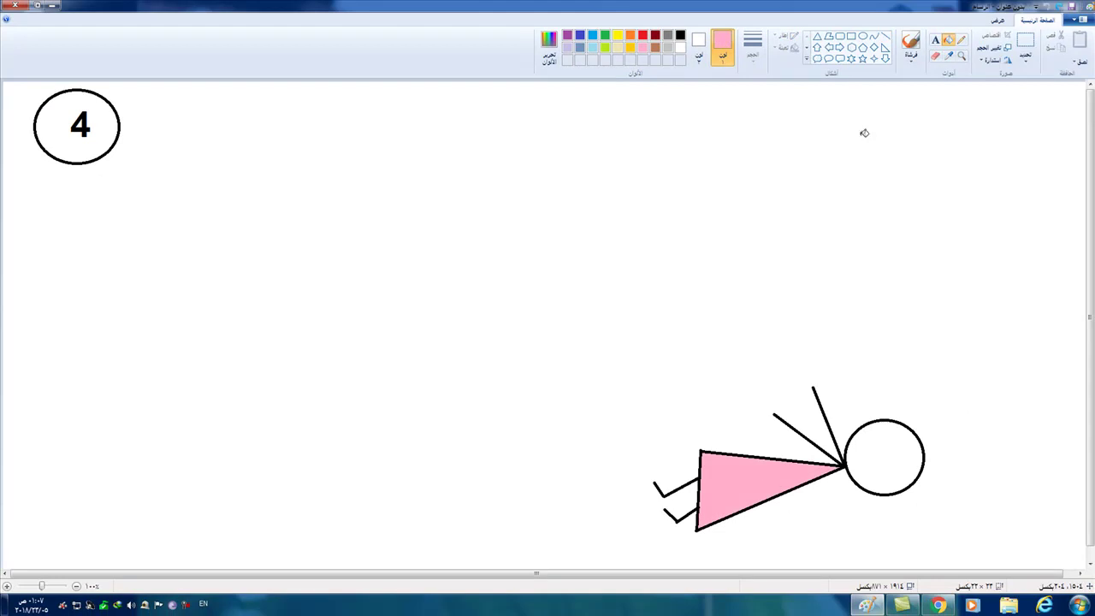
# - Draw two short parallel black lines inside the lying woman's head as her eyes
pyautogui.click(886, 37)
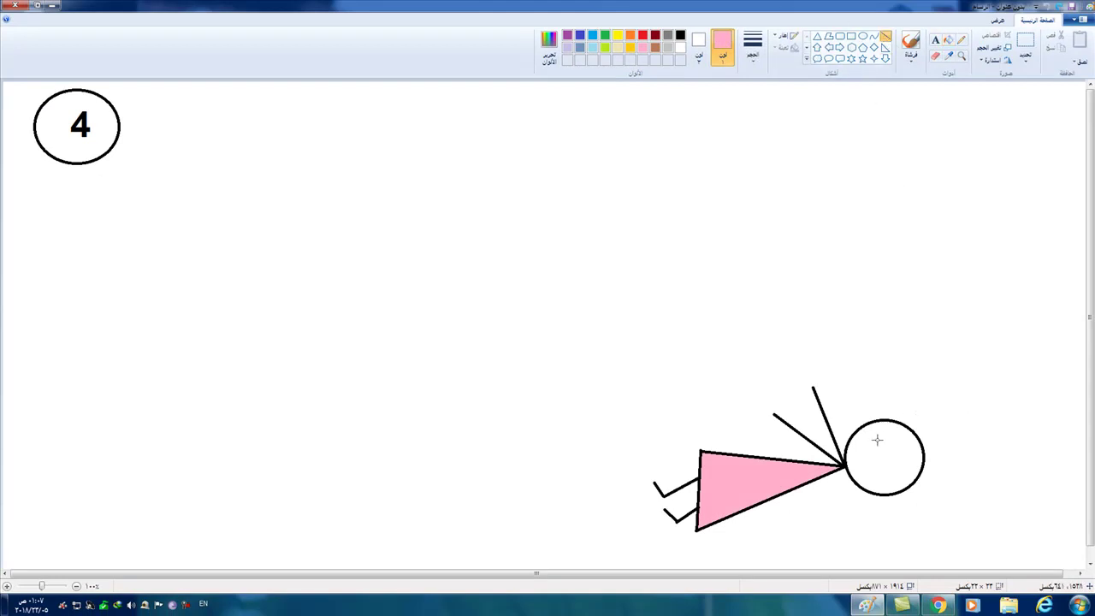
pyautogui.moveTo(885, 436); pyautogui.dragTo(880, 437)
pyautogui.click(680, 35)
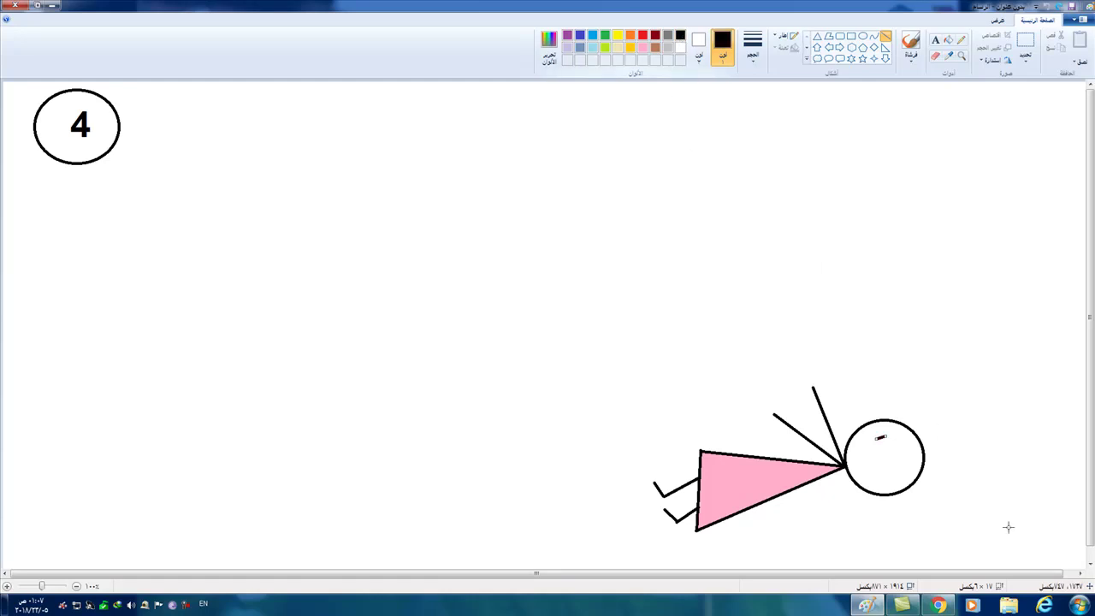
pyautogui.moveTo(877, 450); pyautogui.dragTo(883, 447)
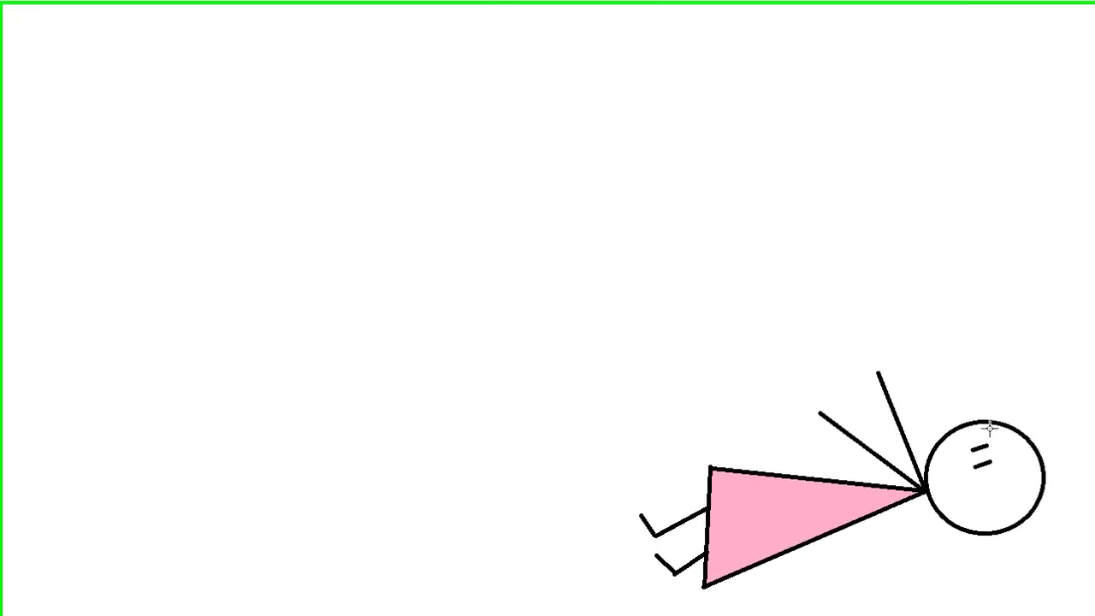
# - Outline the woman's hair with black straight lines: a fringe across the head and a pointed strand hanging below it
pyautogui.moveTo(990, 426); pyautogui.dragTo(1022, 580)
pyautogui.moveTo(1007, 419); pyautogui.dragTo(1016, 420)
pyautogui.moveTo(1023, 579); pyautogui.dragTo(966, 582)
pyautogui.moveTo(1019, 421); pyautogui.dragTo(1015, 425)
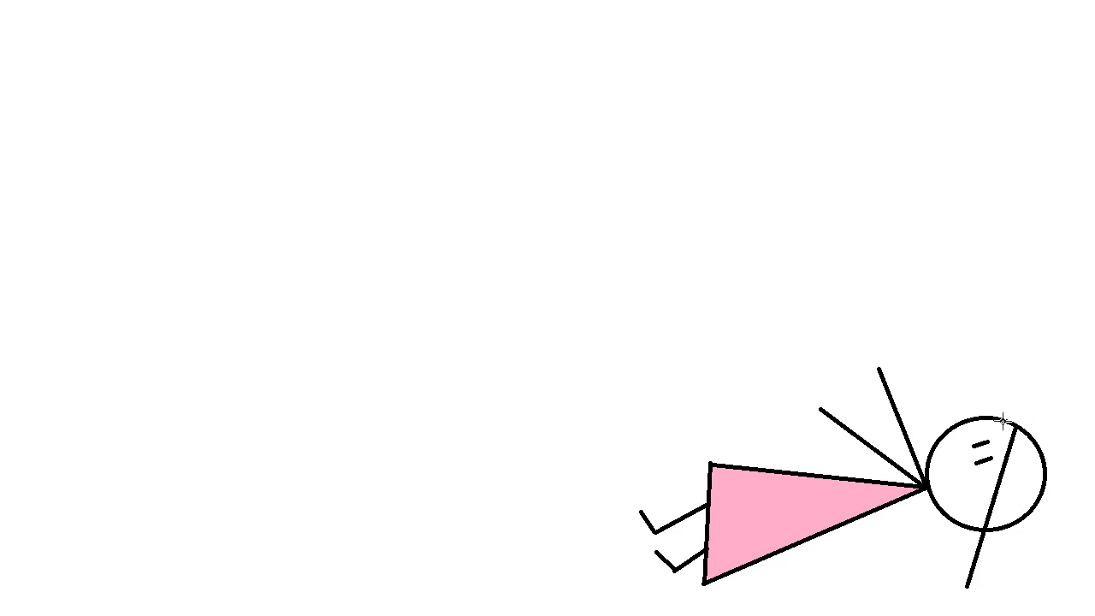
pyautogui.moveTo(1009, 445); pyautogui.dragTo(975, 420)
pyautogui.moveTo(1046, 472)
pyautogui.mouseDown()
pyautogui.moveTo(998, 567)
pyautogui.moveTo(970, 590)
pyautogui.mouseUp()
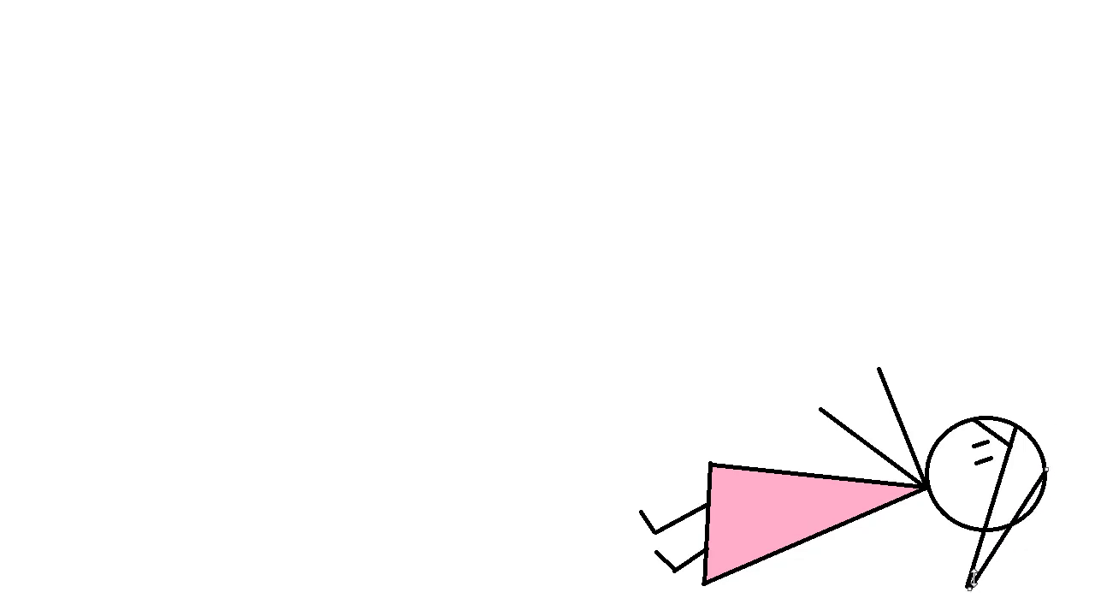
pyautogui.moveTo(1046, 472); pyautogui.dragTo(1041, 495)
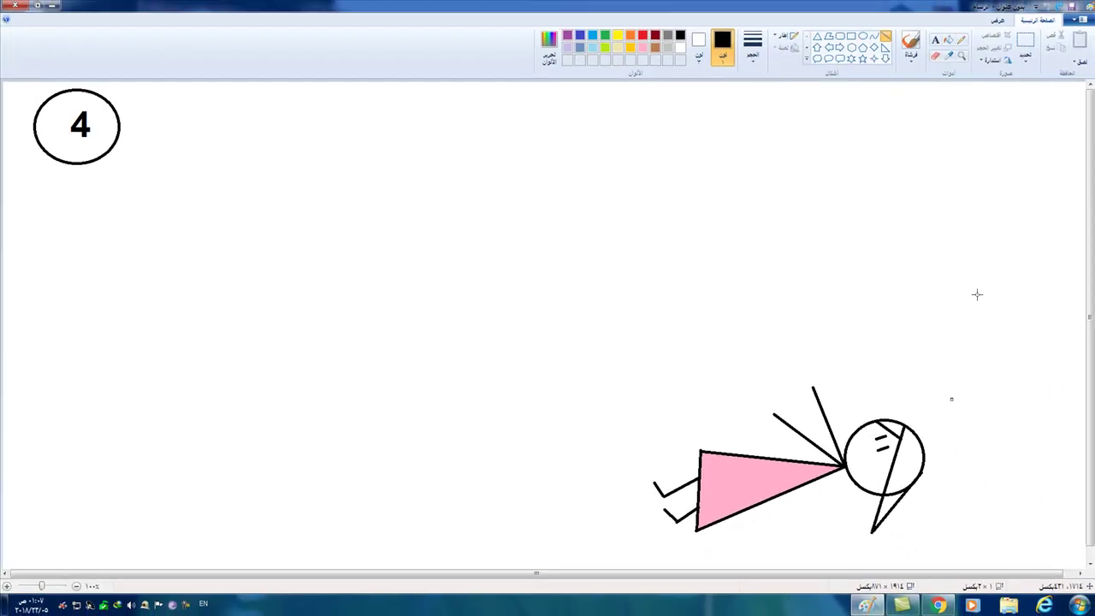
# - Draw a curved black frowning mouth on the woman's face, near the neck
pyautogui.click(934, 56)
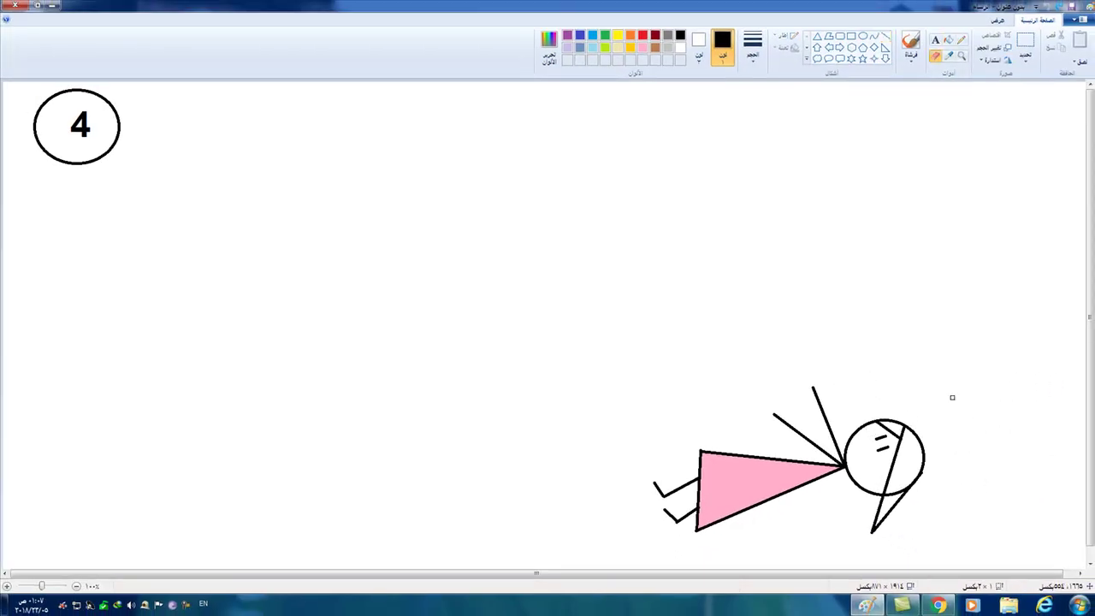
pyautogui.click(875, 36)
pyautogui.moveTo(855, 445)
pyautogui.mouseDown()
pyautogui.moveTo(857, 461)
pyautogui.moveTo(861, 449)
pyautogui.mouseUp()
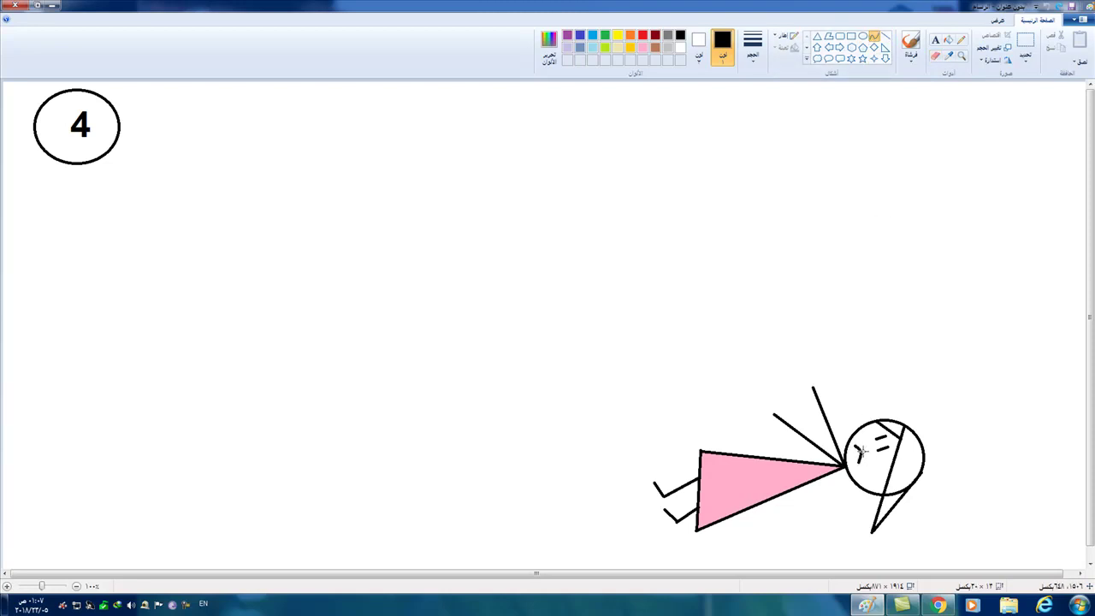
pyautogui.click(861, 452)
# - Fill all sections of the woman's hair with yellow
pyautogui.click(948, 40)
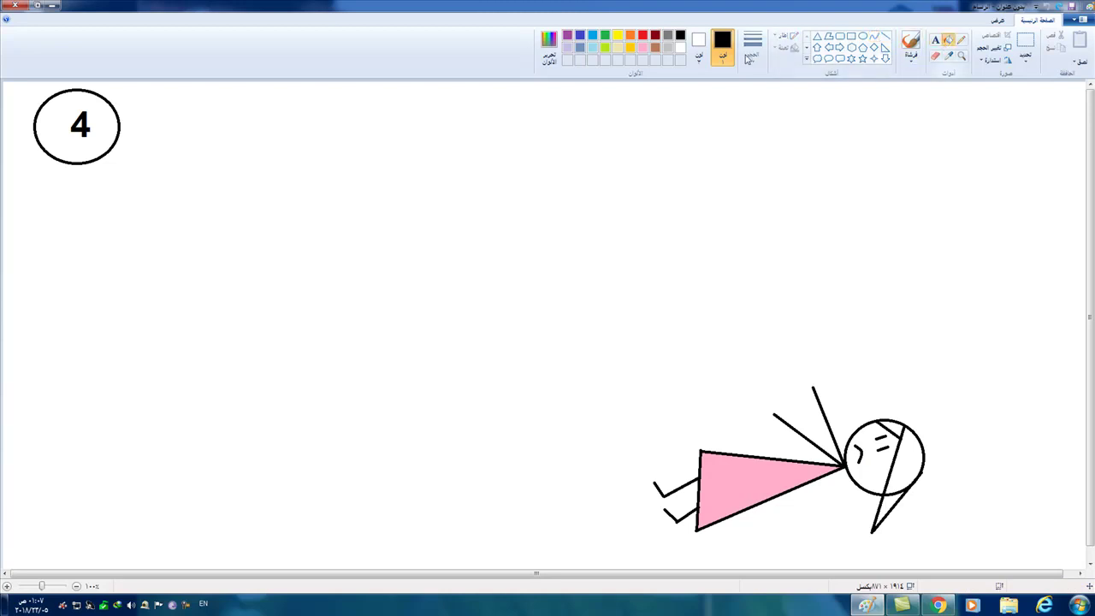
pyautogui.click(618, 35)
pyautogui.click(892, 428)
pyautogui.click(912, 446)
pyautogui.click(895, 501)
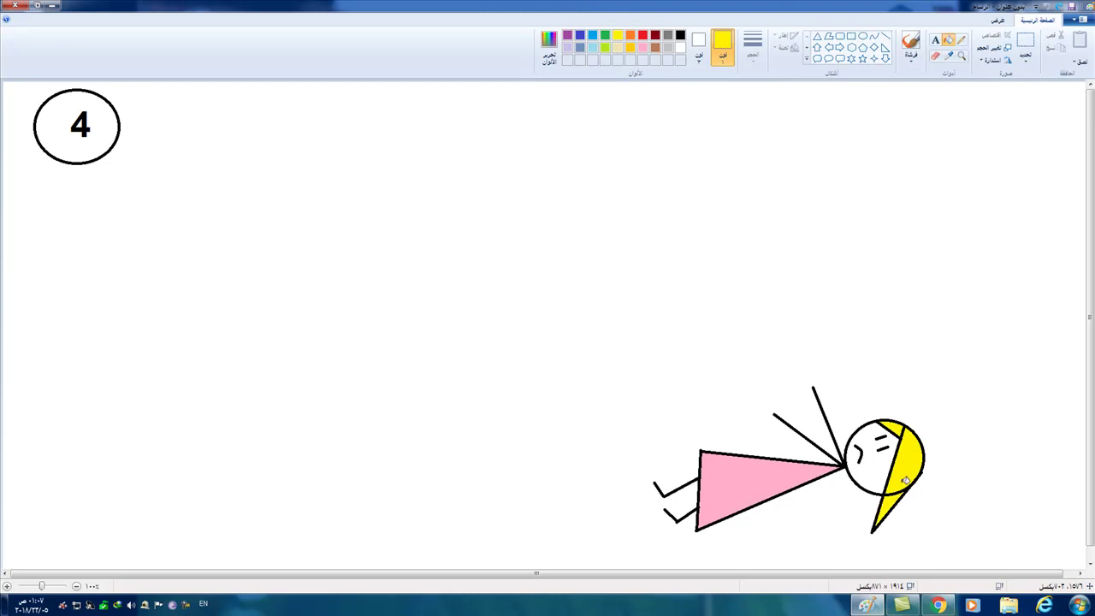
# - Draw a black oval head for a standing figure, above the lying woman's feet
pyautogui.click(863, 37)
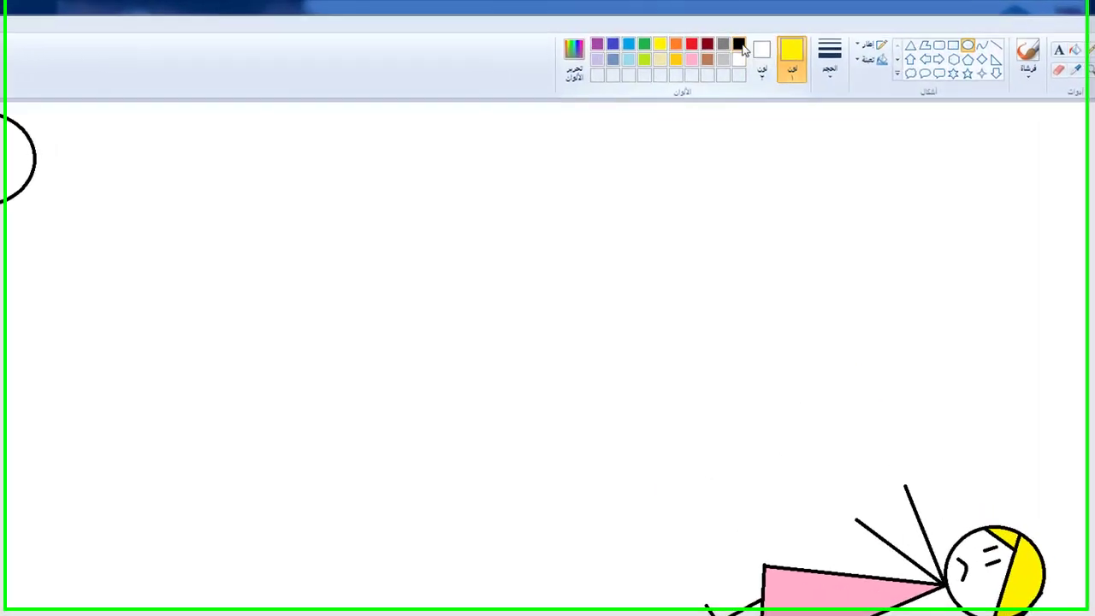
pyautogui.click(693, 37)
pyautogui.moveTo(515, 298); pyautogui.dragTo(548, 351)
pyautogui.moveTo(569, 423)
pyautogui.mouseDown()
pyautogui.moveTo(653, 472)
pyautogui.moveTo(647, 460)
pyautogui.mouseUp()
pyautogui.moveTo(602, 416)
pyautogui.mouseDown()
pyautogui.moveTo(628, 418)
pyautogui.moveTo(653, 439)
pyautogui.moveTo(711, 423)
pyautogui.mouseUp()
pyautogui.click(1012, 266)
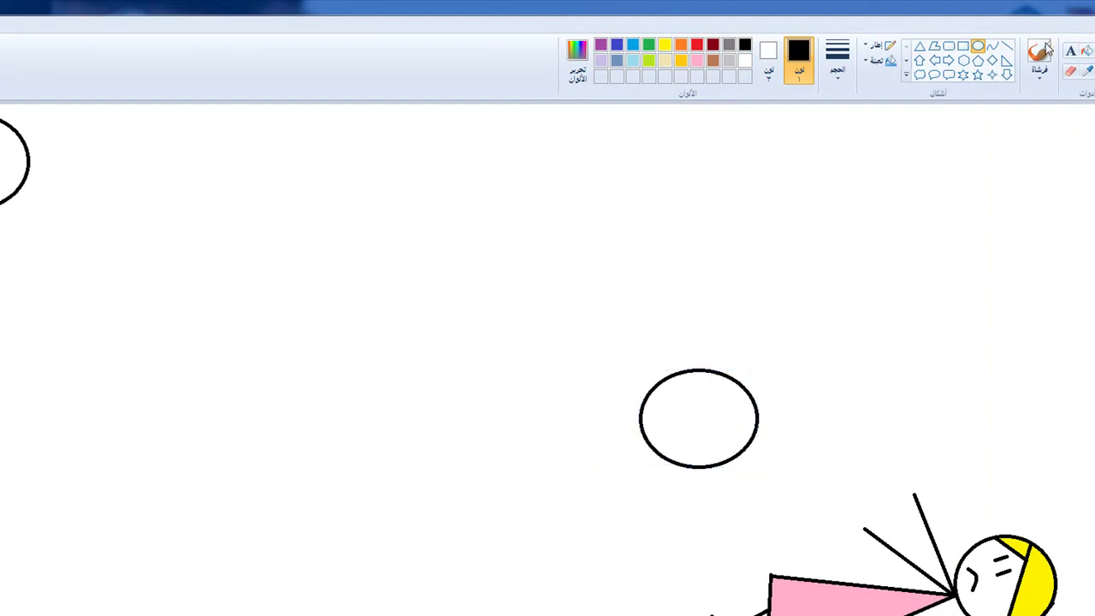
# - Give the standing figure's face two short vertical eyes and a straight mouth, using black lines
pyautogui.click(1006, 46)
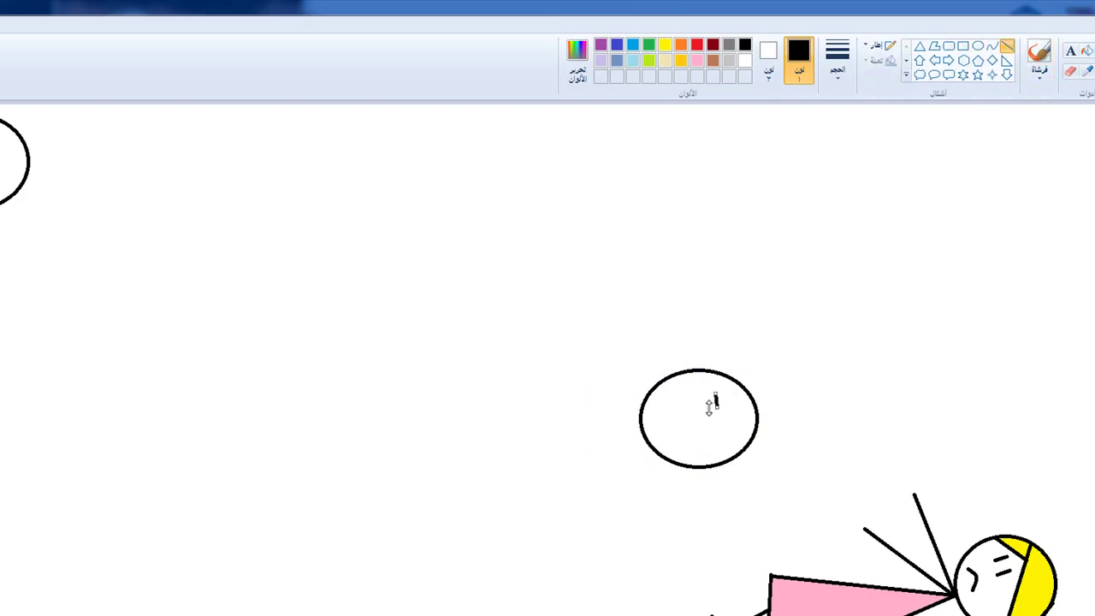
pyautogui.moveTo(689, 438); pyautogui.dragTo(706, 436)
pyautogui.click(887, 291)
# - Draw the standing figure's slanted body and two arms stretched away from the woman, using black straight lines
pyautogui.moveTo(698, 468); pyautogui.dragTo(694, 518)
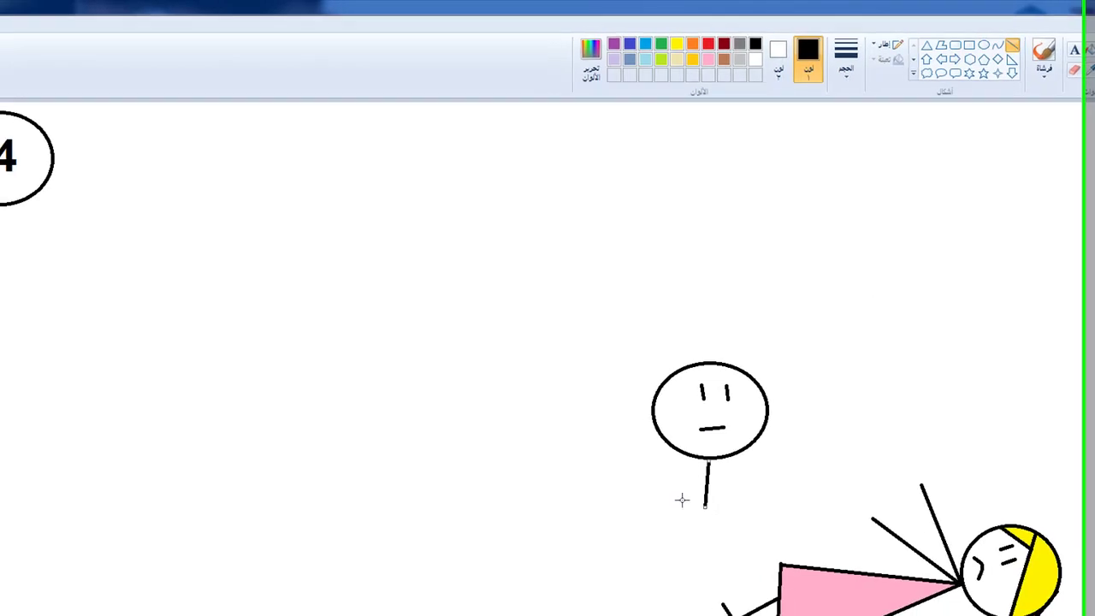
pyautogui.moveTo(742, 475); pyautogui.dragTo(725, 525)
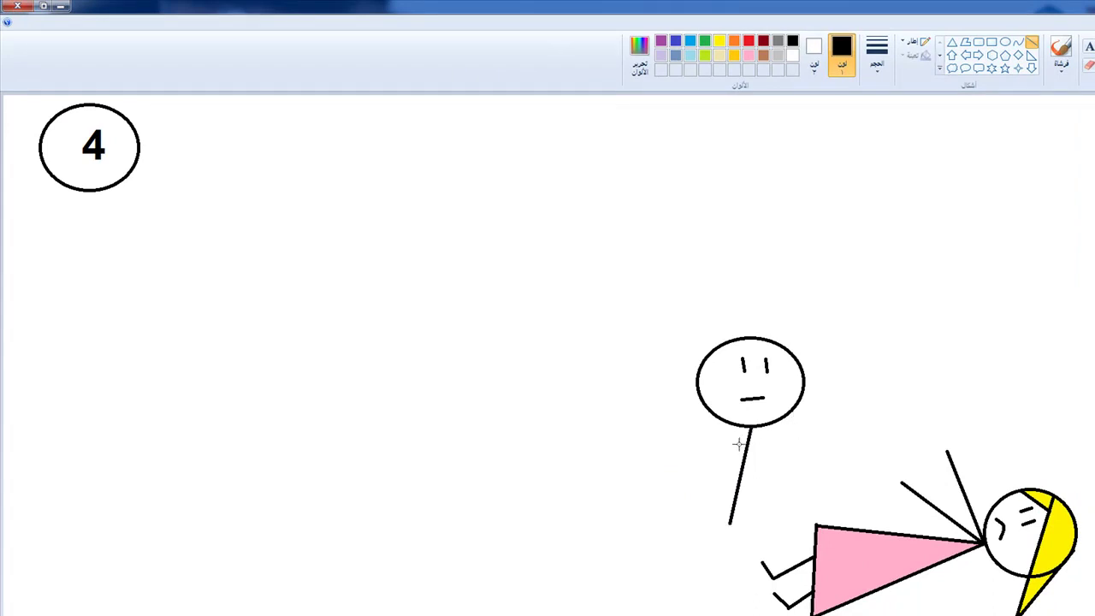
pyautogui.moveTo(748, 438); pyautogui.dragTo(644, 428)
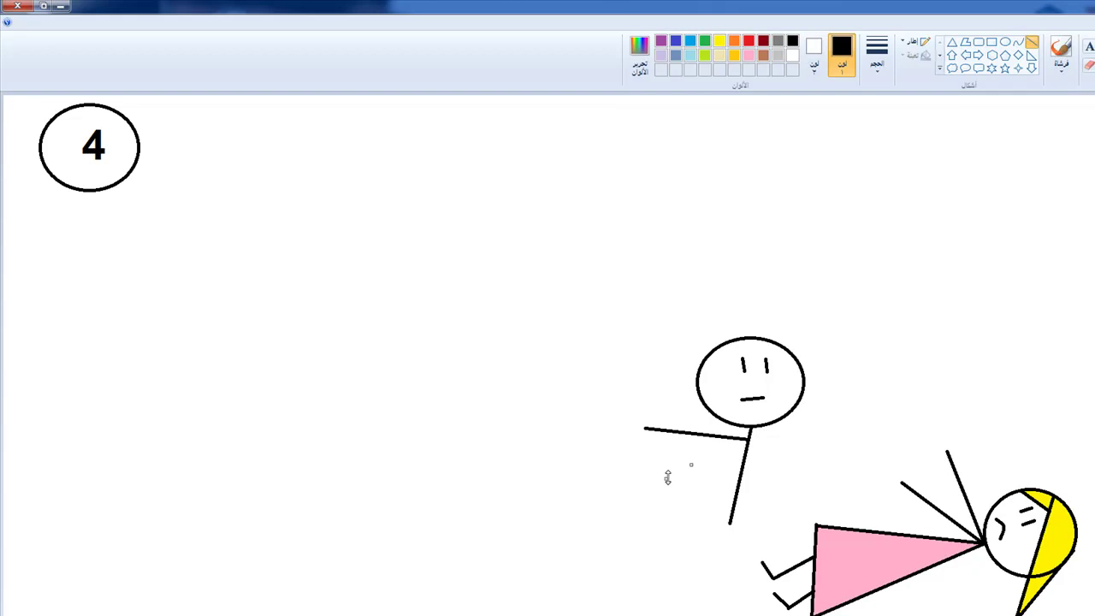
pyautogui.moveTo(643, 493); pyautogui.dragTo(747, 438)
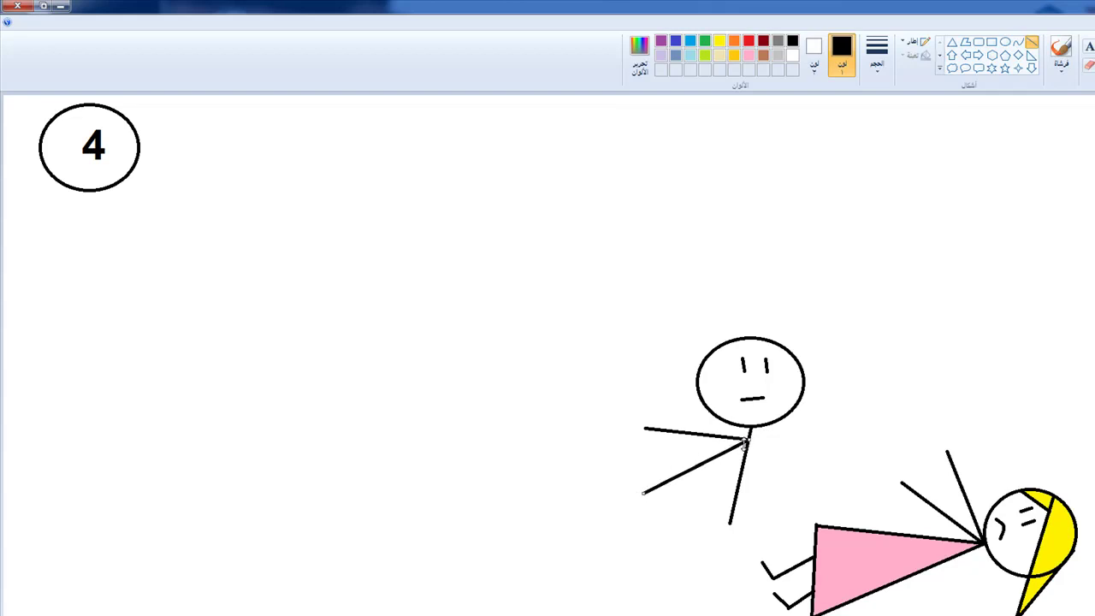
pyautogui.moveTo(644, 492); pyautogui.dragTo(647, 468)
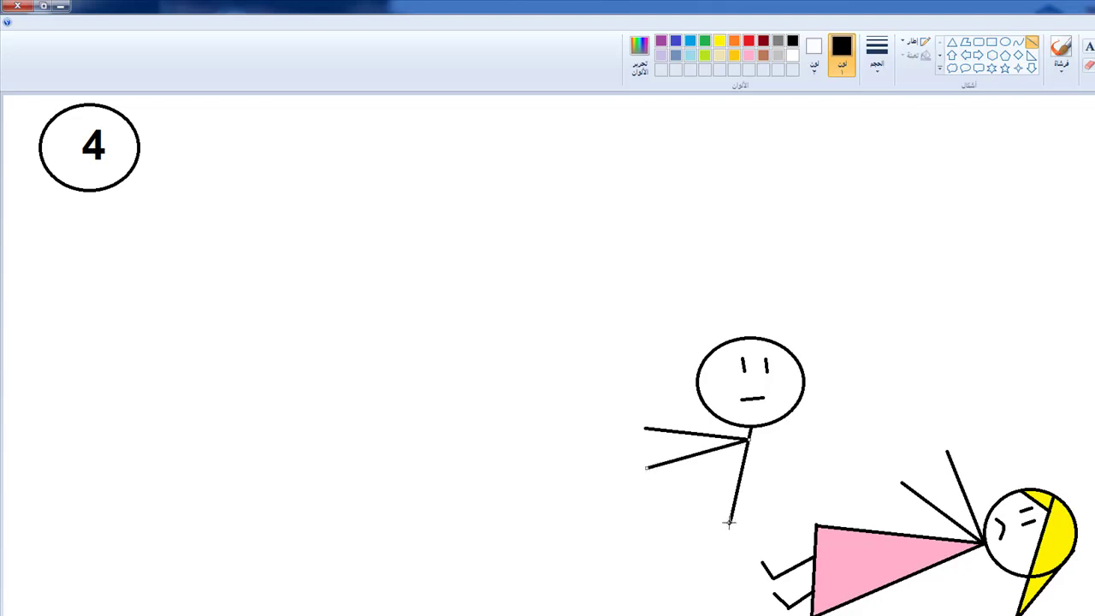
# - Draw two spread legs with short feet from the lower end of the standing figure's body
pyautogui.moveTo(731, 521)
pyautogui.mouseDown()
pyautogui.moveTo(691, 542)
pyautogui.moveTo(679, 582)
pyautogui.mouseUp()
pyautogui.moveTo(737, 523); pyautogui.dragTo(728, 527)
pyautogui.moveTo(734, 588); pyautogui.dragTo(729, 523)
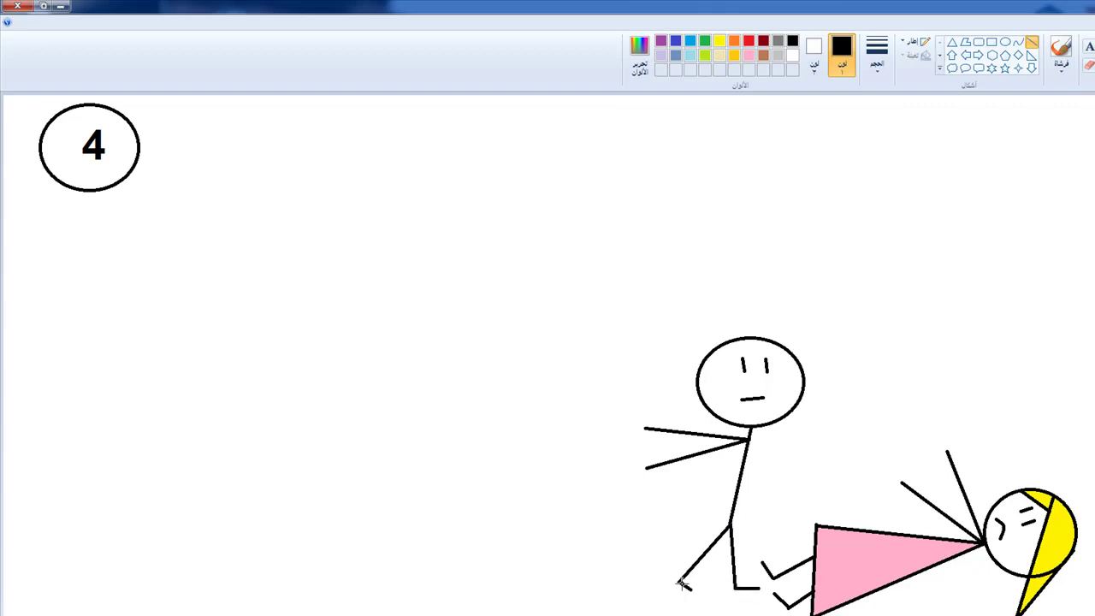
# - Draw handcuffs on the standing figure's hands as two grey ovals joined by a short grey line
pyautogui.click(1005, 41)
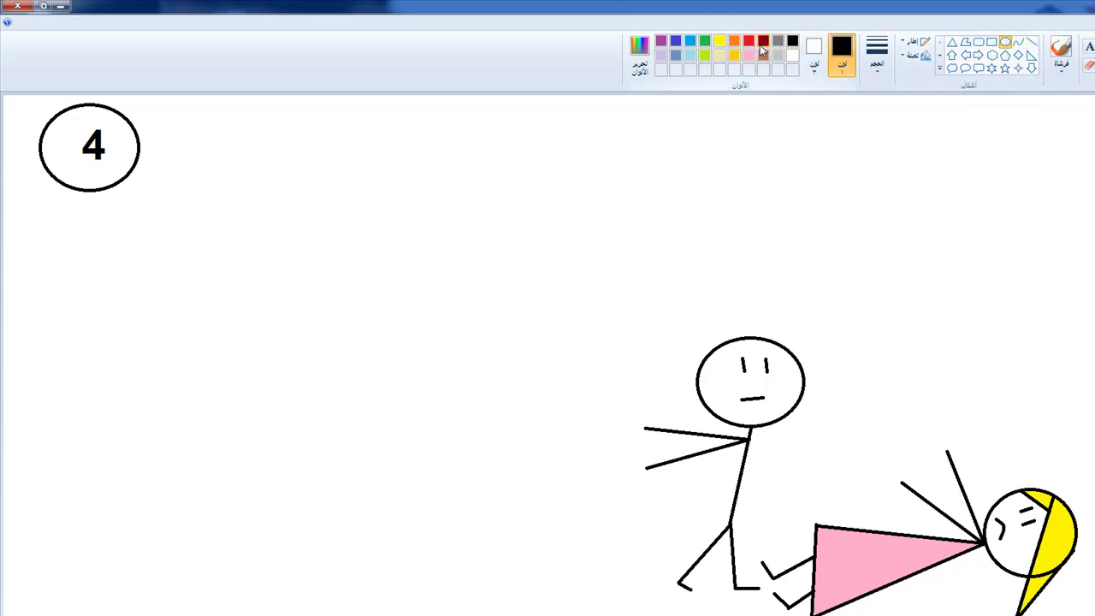
pyautogui.click(777, 40)
pyautogui.moveTo(646, 407); pyautogui.dragTo(676, 450)
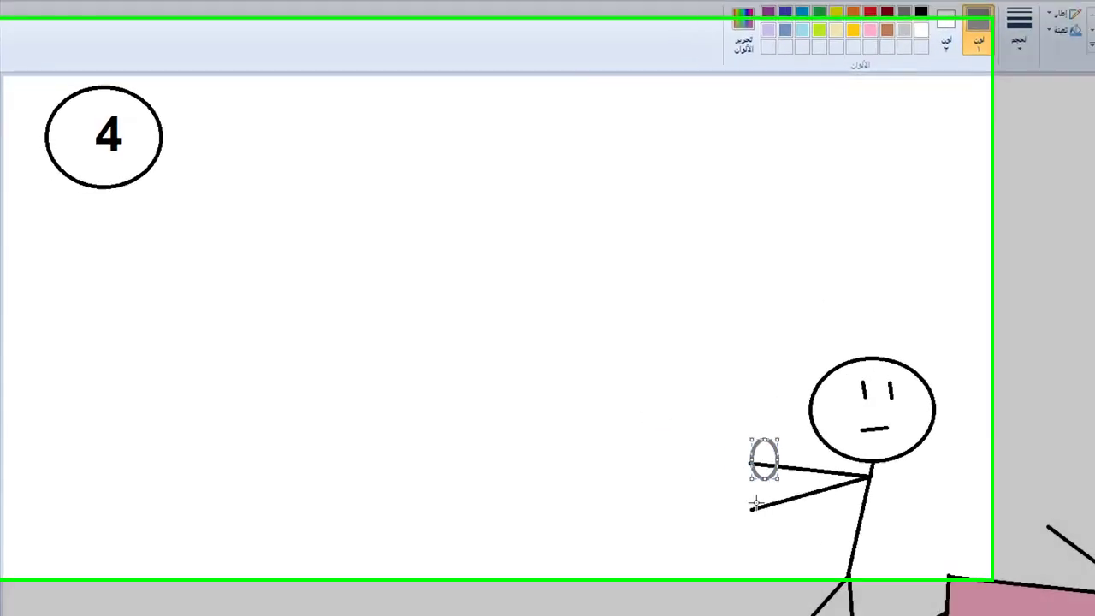
pyautogui.moveTo(750, 494); pyautogui.dragTo(776, 529)
pyautogui.moveTo(862, 563); pyautogui.dragTo(862, 562)
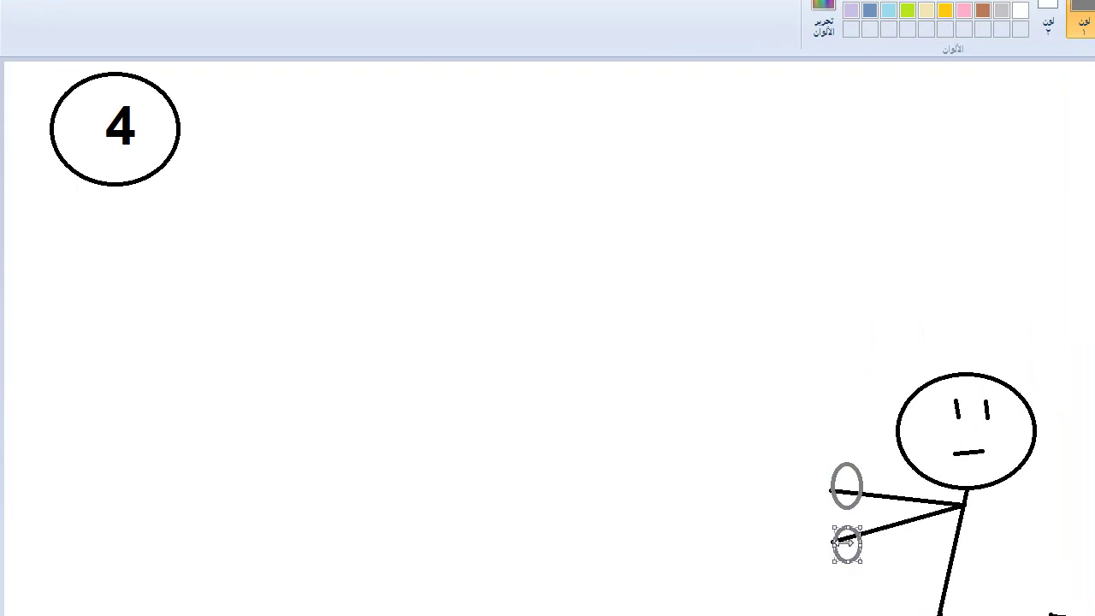
pyautogui.moveTo(862, 525); pyautogui.dragTo(855, 544)
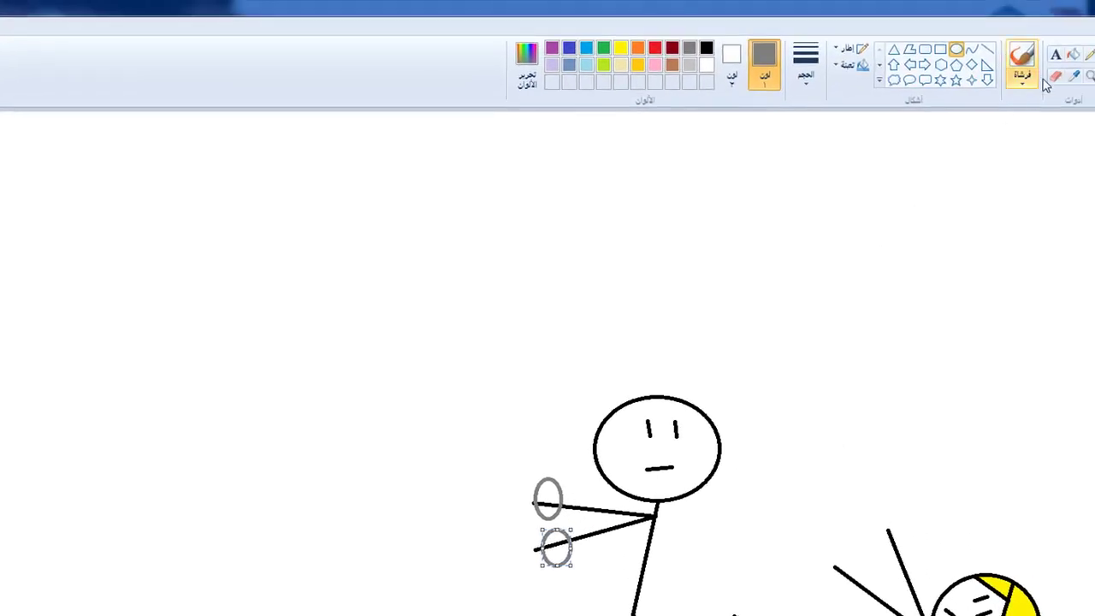
pyautogui.click(987, 49)
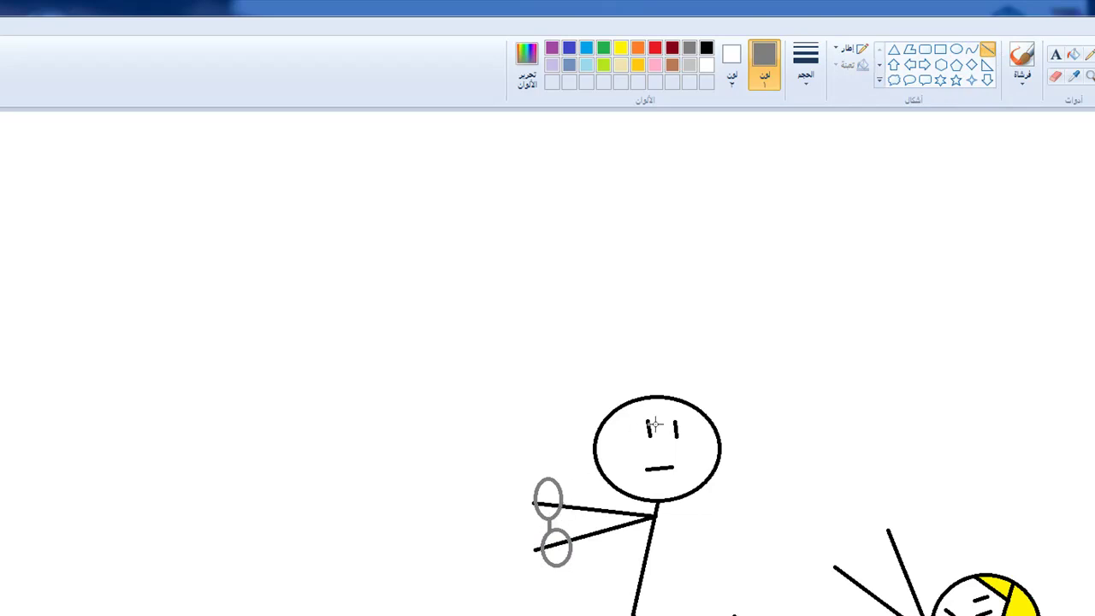
# - Draw a black circle head for another figure, facing the handcuffed figure's outstretched arms
pyautogui.click(955, 49)
pyautogui.click(705, 48)
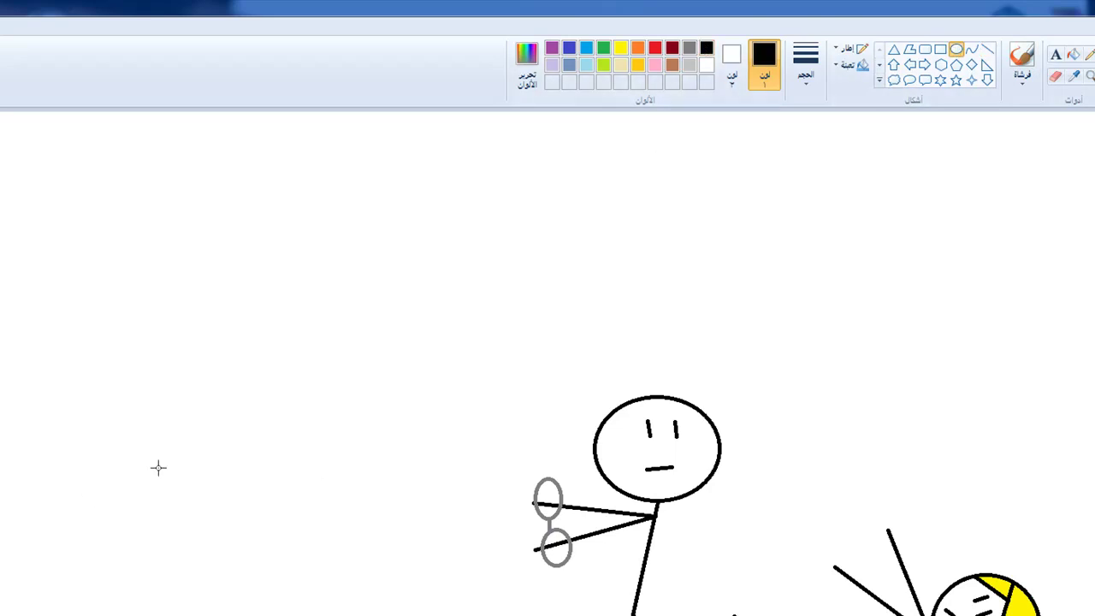
pyautogui.moveTo(244, 387)
pyautogui.mouseDown()
pyautogui.moveTo(285, 462)
pyautogui.moveTo(357, 491)
pyautogui.mouseUp()
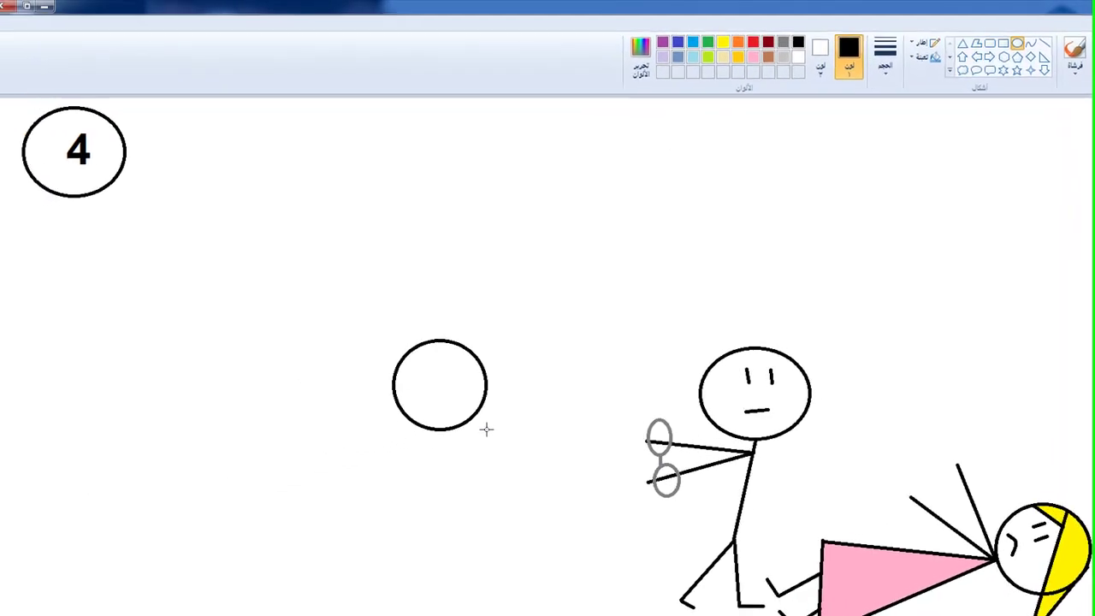
pyautogui.moveTo(476, 406); pyautogui.dragTo(480, 408)
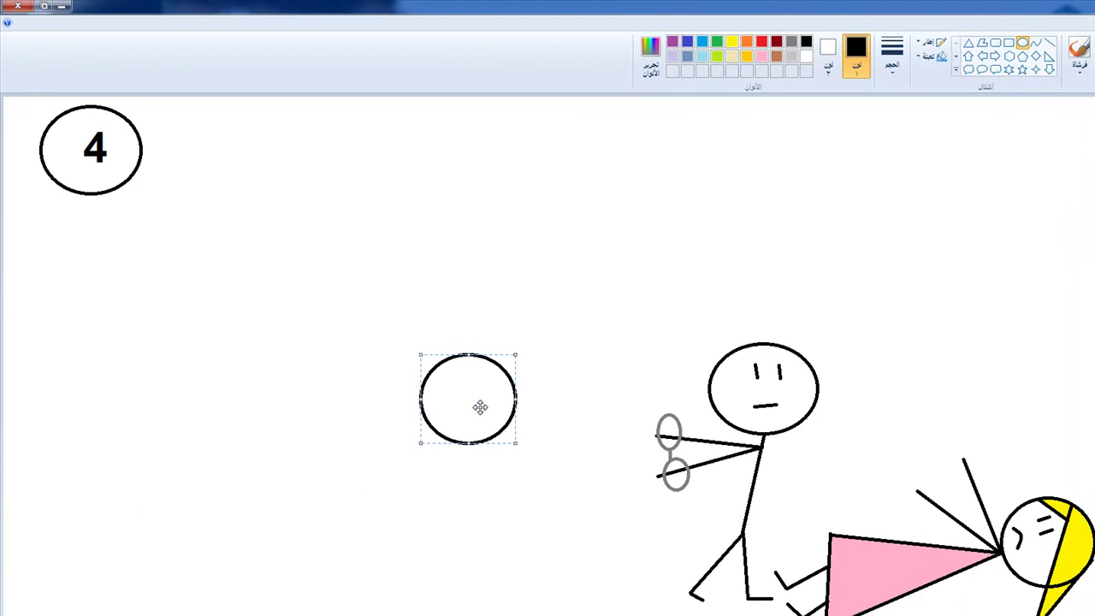
# - Draw a black band line across the new head, with a small triangular knot sticking out behind it
pyautogui.click(1050, 42)
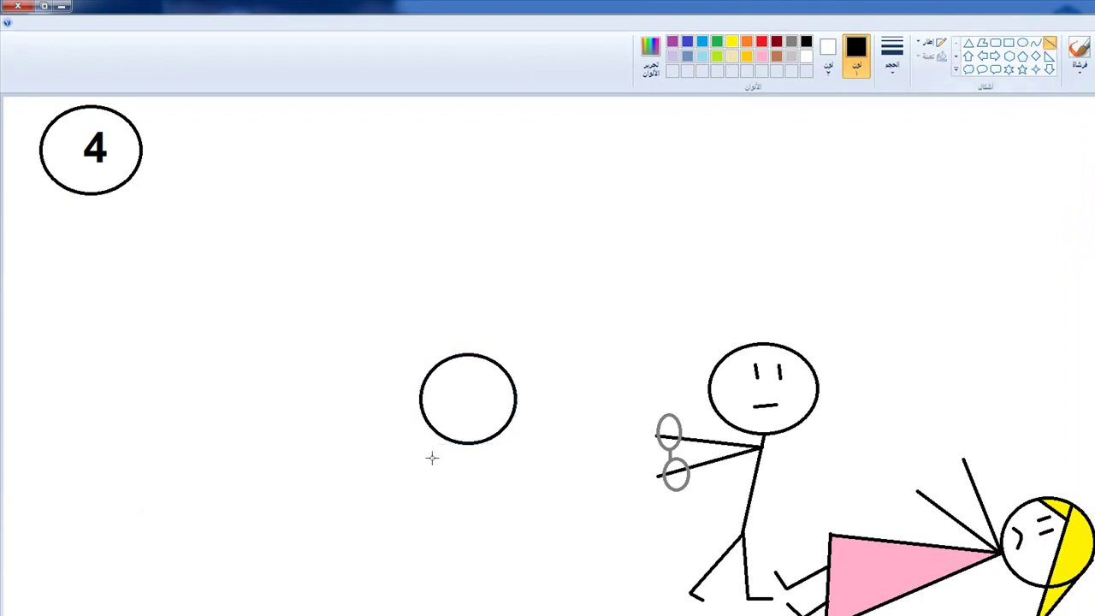
pyautogui.moveTo(511, 379); pyautogui.dragTo(422, 385)
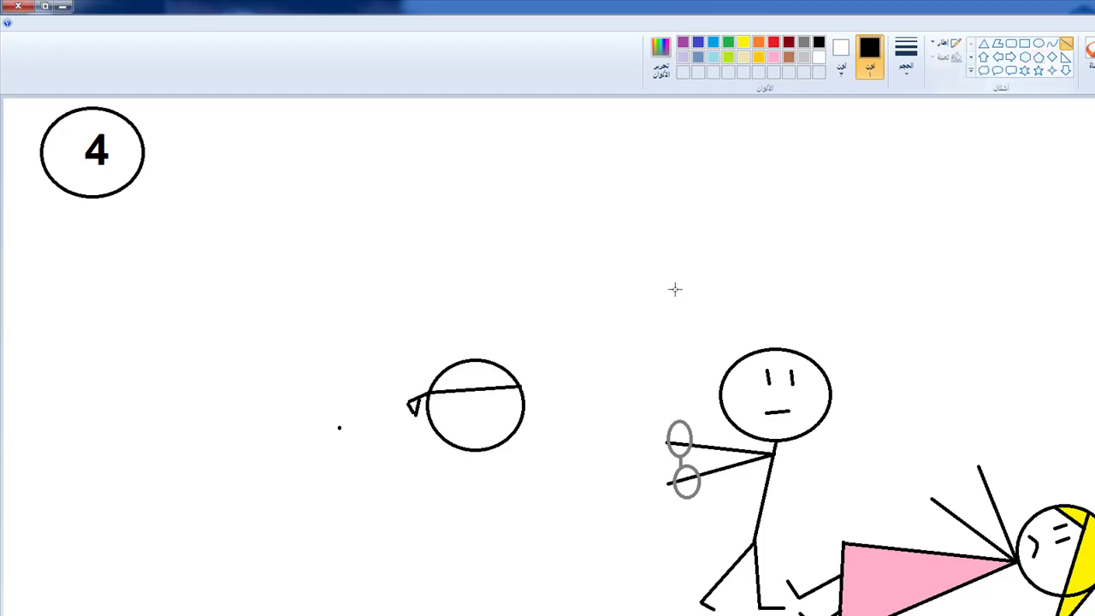
# - Draw two curved black sunglass lenses hanging side by side beneath the band line on the new head
pyautogui.click(1052, 44)
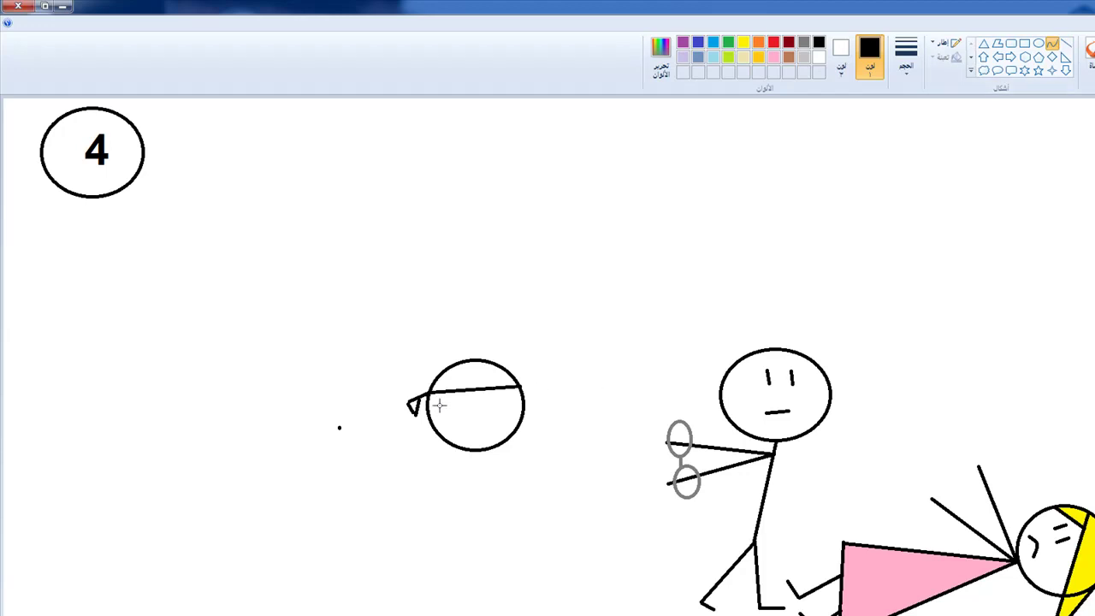
pyautogui.moveTo(445, 391); pyautogui.dragTo(460, 410)
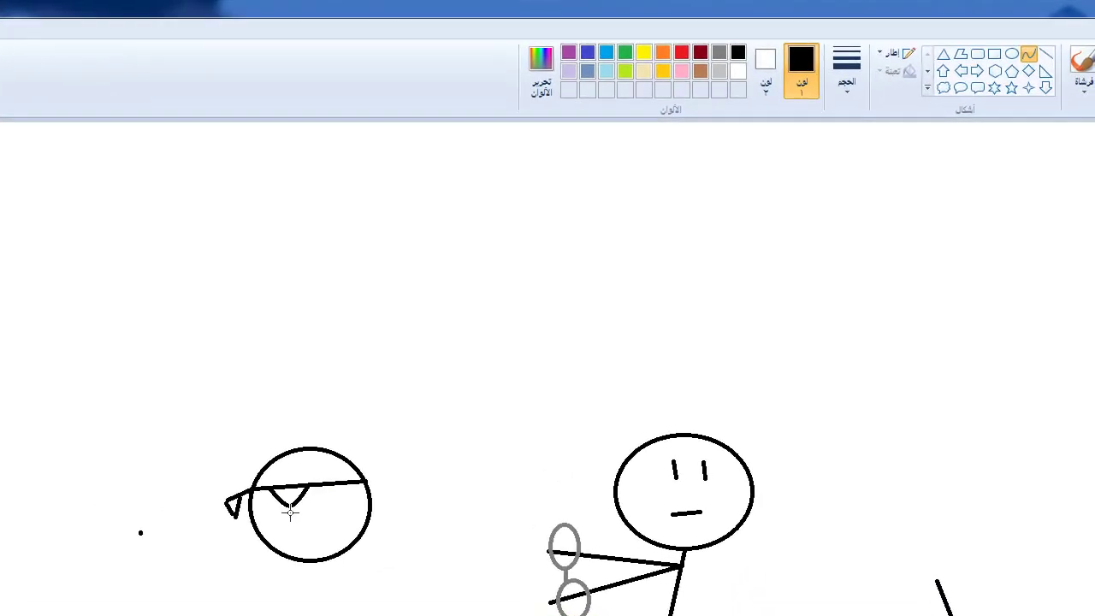
pyautogui.moveTo(290, 511); pyautogui.dragTo(291, 510)
pyautogui.moveTo(331, 485); pyautogui.dragTo(330, 507)
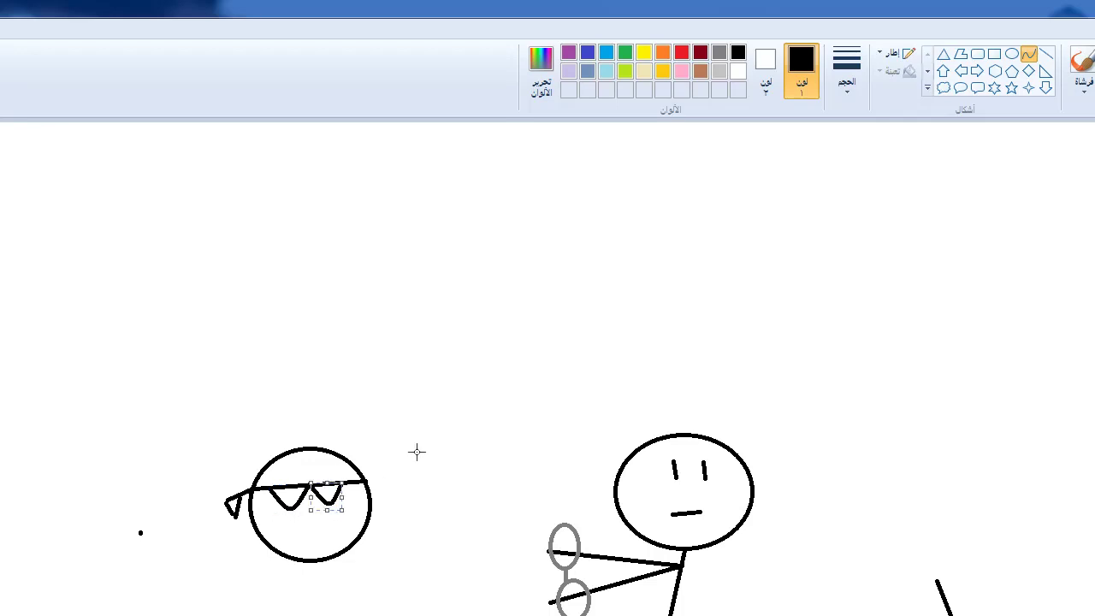
# - Fill both sunglass lenses and the small knot behind the head with light grey
pyautogui.click(1094, 58)
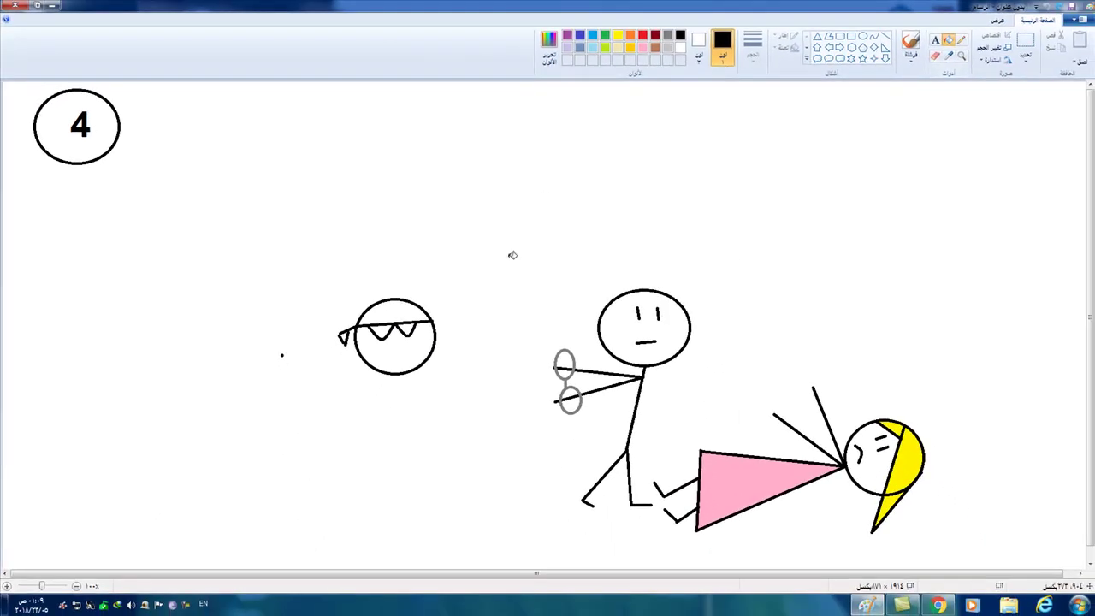
pyautogui.click(668, 48)
pyautogui.click(405, 329)
pyautogui.click(381, 330)
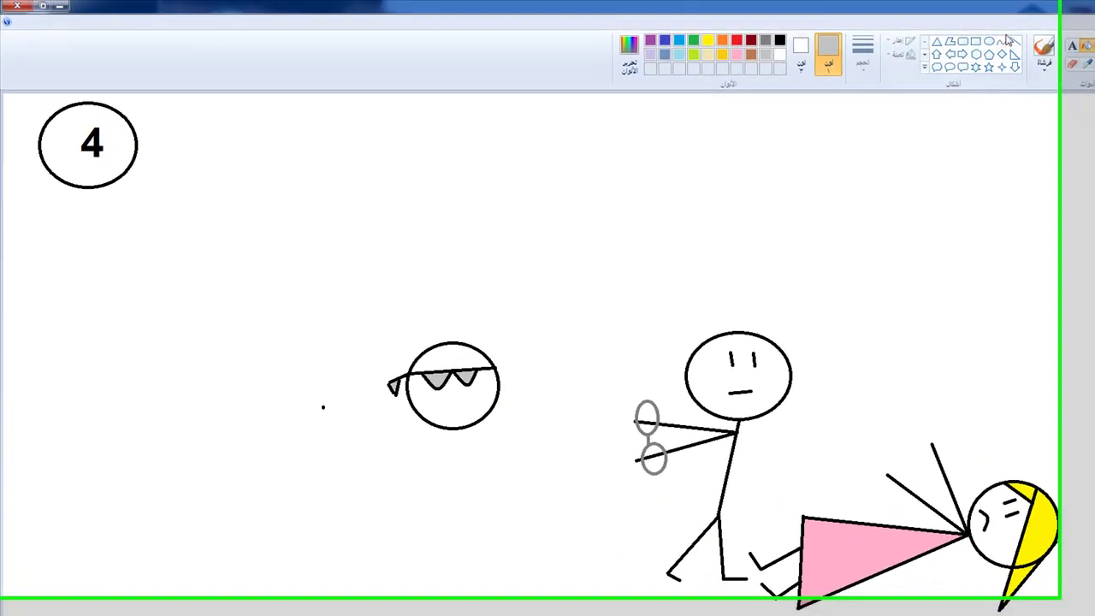
# - Draw a short straight black mouth line below the grey lenses
pyautogui.click(1008, 41)
pyautogui.click(808, 43)
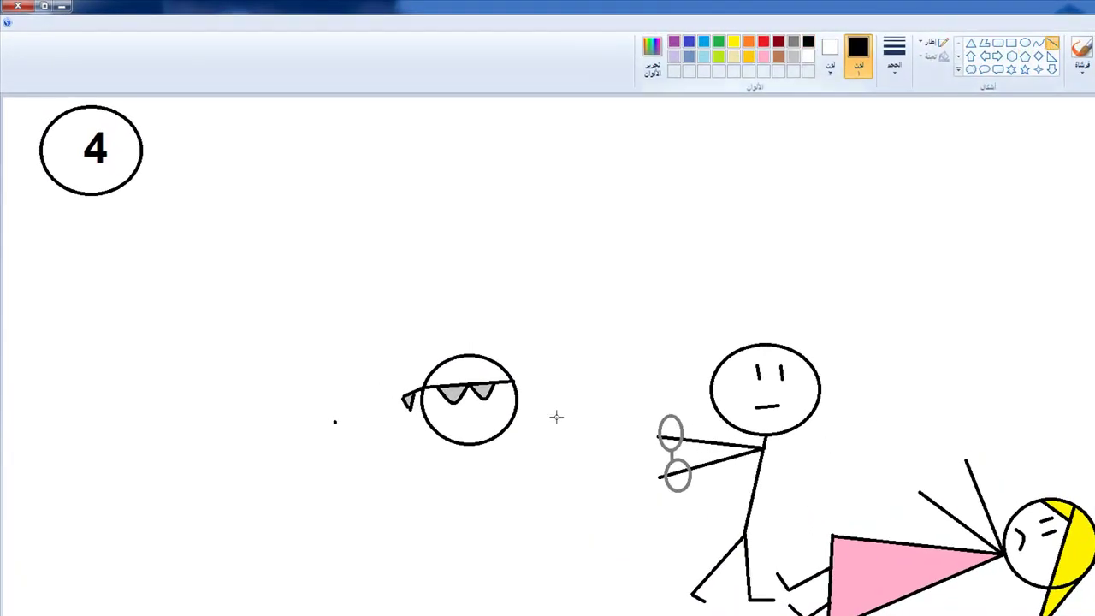
pyautogui.moveTo(463, 418); pyautogui.dragTo(489, 417)
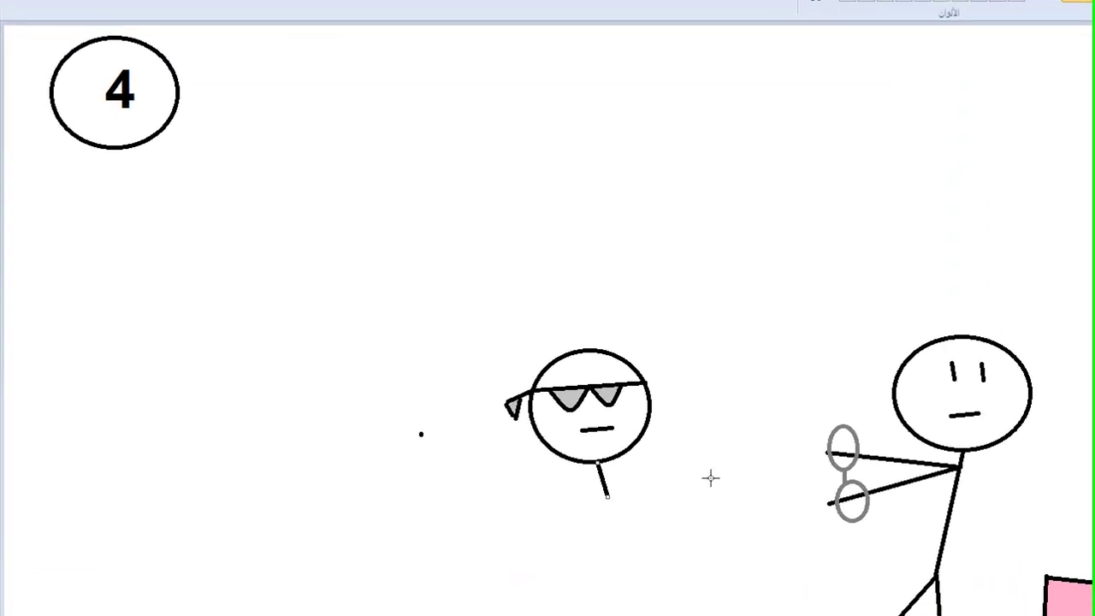
# - Draw a slanted body line down from the sunglasses figure's head and a long straight arm reaching the other figure's handcuffs
pyautogui.moveTo(478, 444)
pyautogui.mouseDown()
pyautogui.moveTo(482, 480)
pyautogui.moveTo(499, 491)
pyautogui.mouseUp()
pyautogui.moveTo(634, 531); pyautogui.dragTo(633, 591)
pyautogui.moveTo(740, 458); pyautogui.dragTo(604, 476)
pyautogui.moveTo(743, 457); pyautogui.dragTo(864, 471)
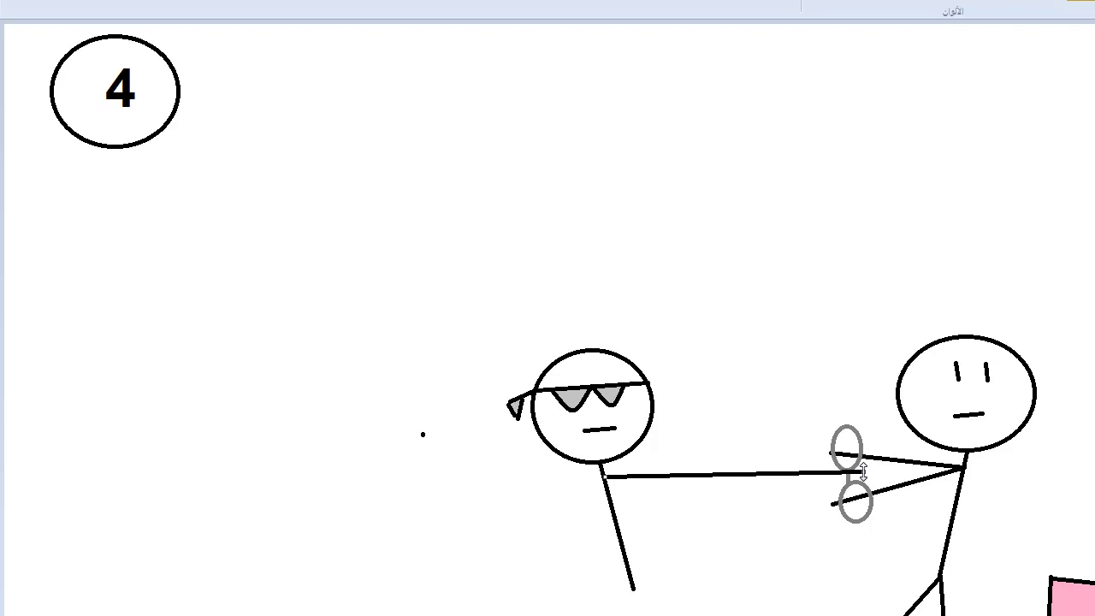
# - Draw the sunglasses figure's second arm slanting down and backward, and erase the stray dot behind its head
pyautogui.click(648, 512)
pyautogui.moveTo(604, 479)
pyautogui.mouseDown()
pyautogui.moveTo(465, 594)
pyautogui.moveTo(523, 546)
pyautogui.mouseUp()
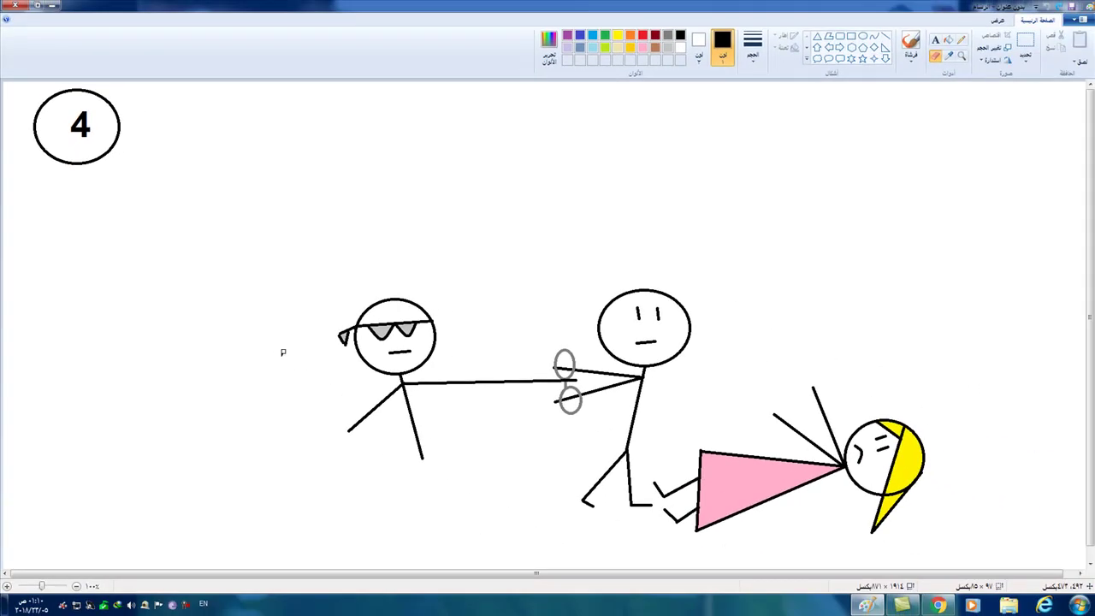
pyautogui.click(887, 37)
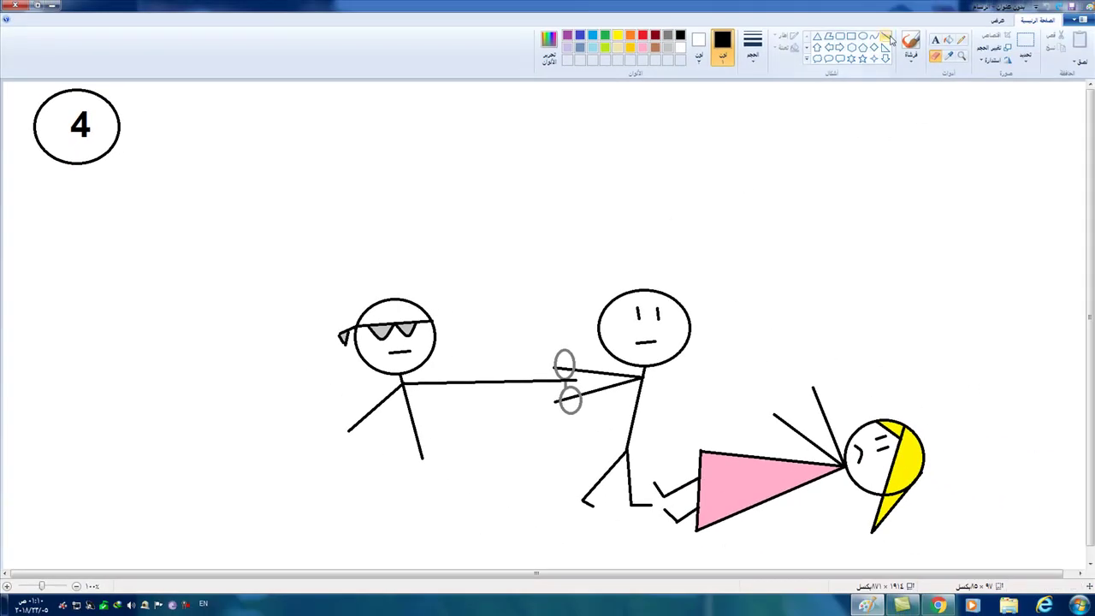